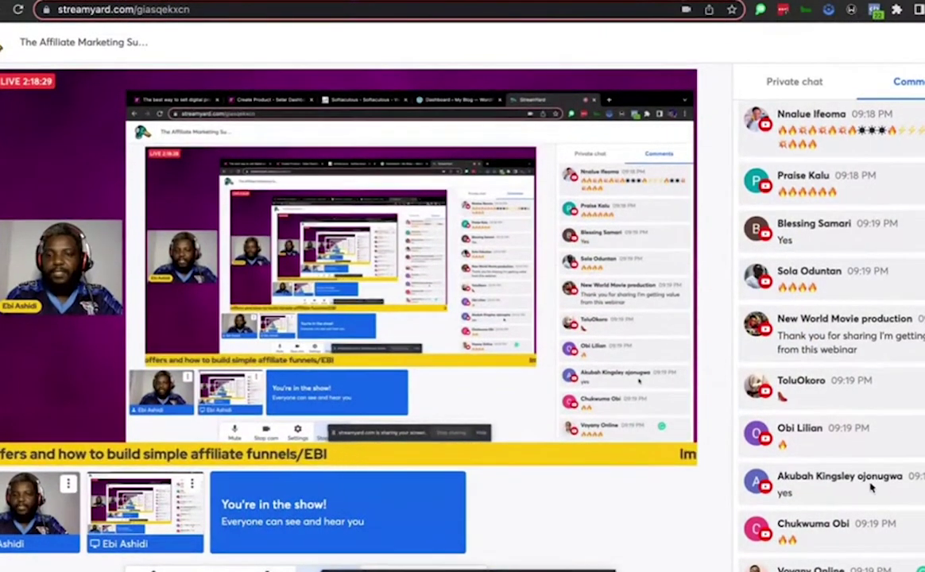
# Switch to the WordPress dashboard and install the Elementor Website Builder plugin, searching the plugin directory for elementor.
pyautogui.hotkey('ctrl', 'shift', 'Tab')
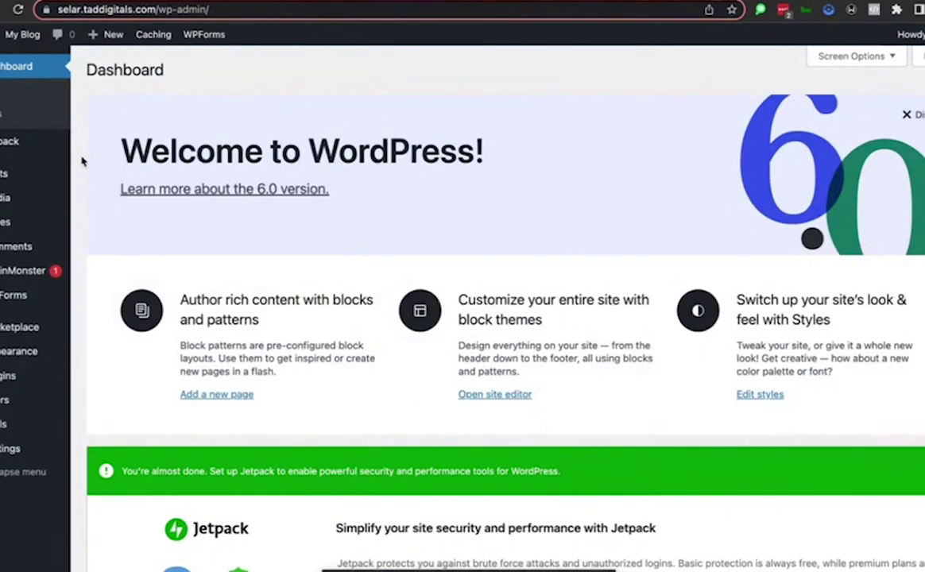
pyautogui.doubleClick(71, 10)
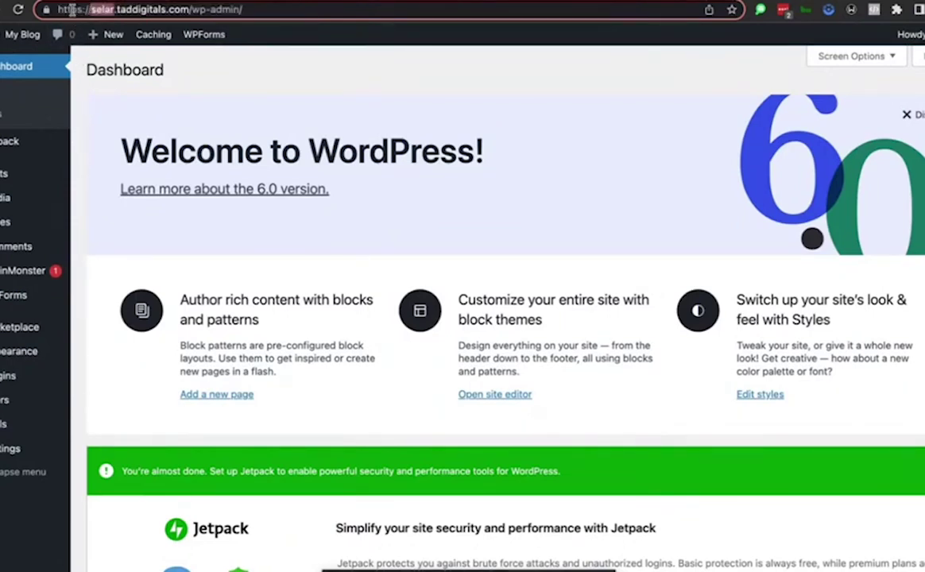
pyautogui.click(367, 95)
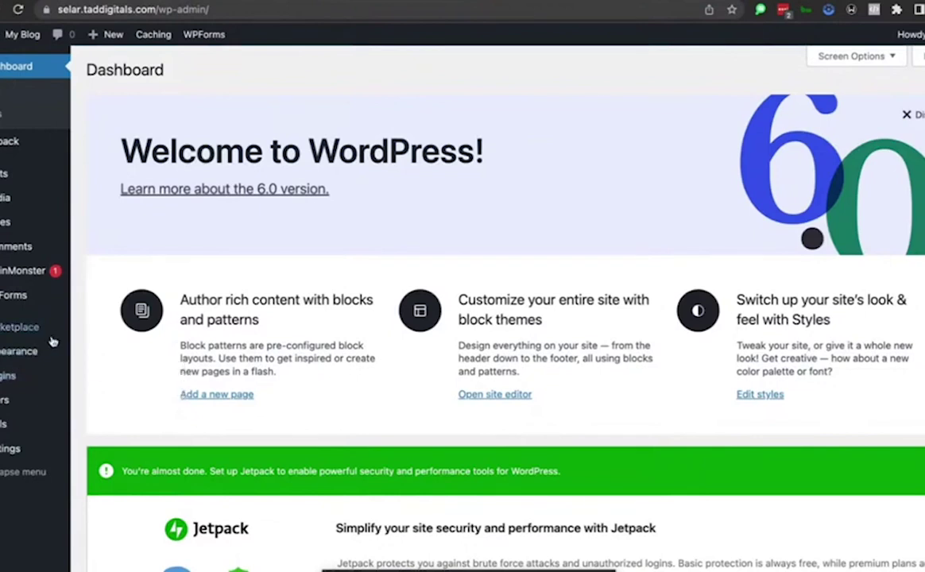
pyautogui.moveTo(2, 380)
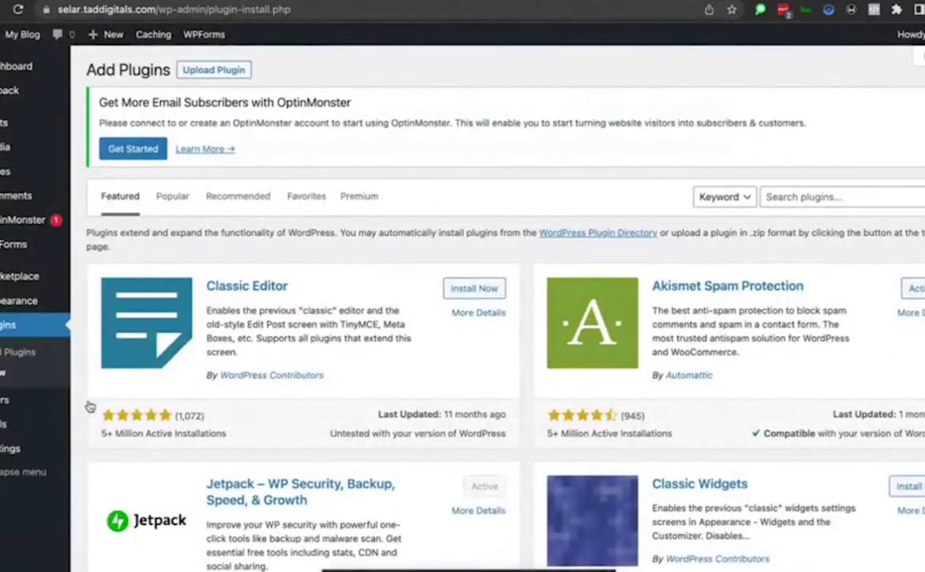
pyautogui.click(828, 197)
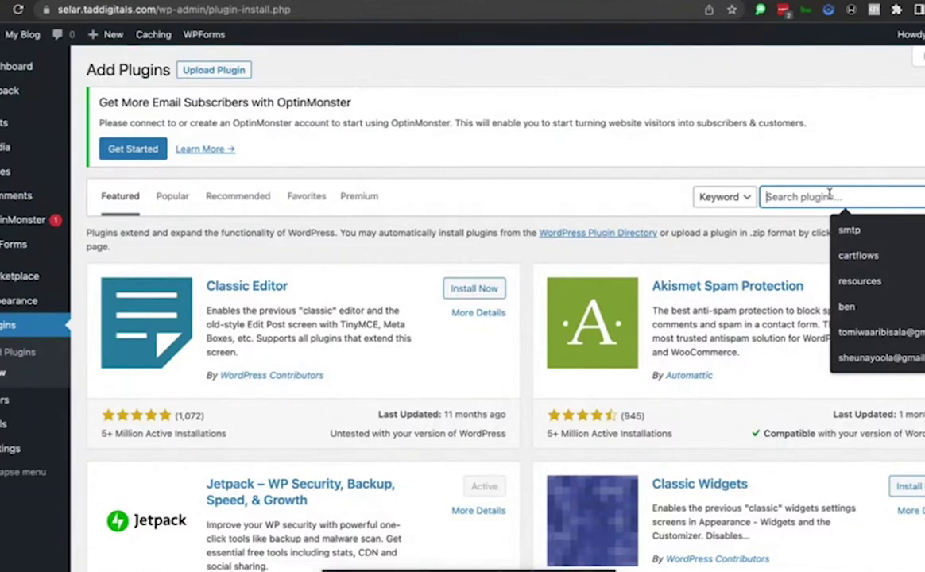
pyautogui.write('elemen')
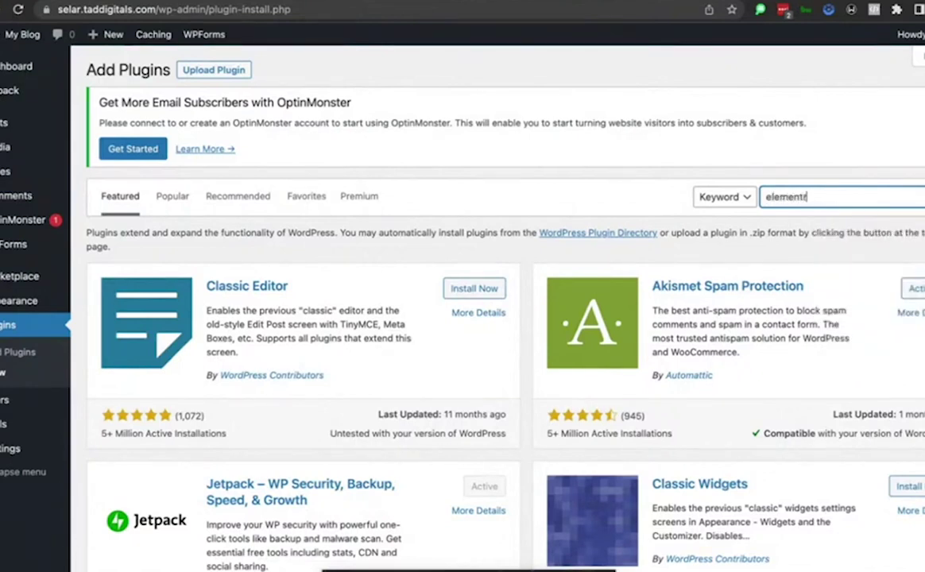
pyautogui.write('tor')
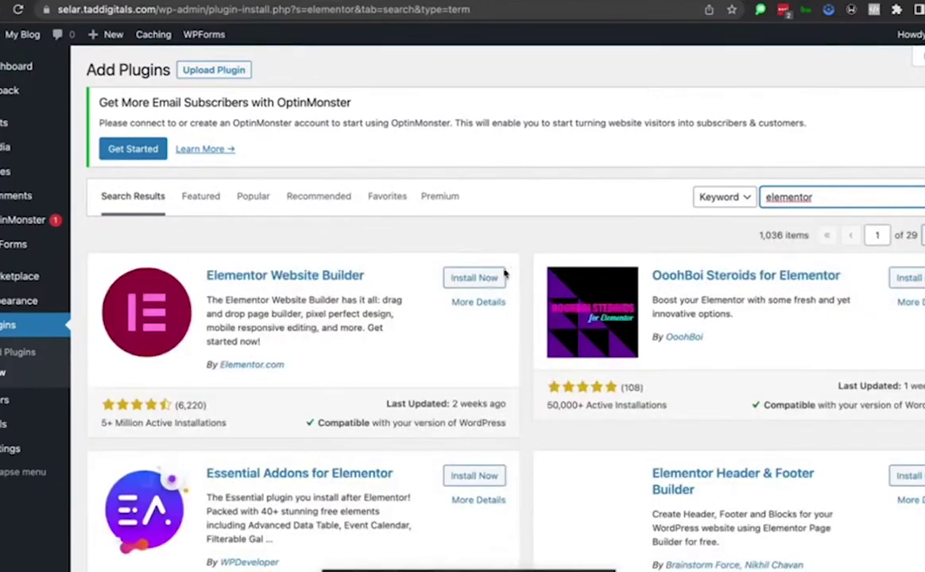
pyautogui.click(487, 283)
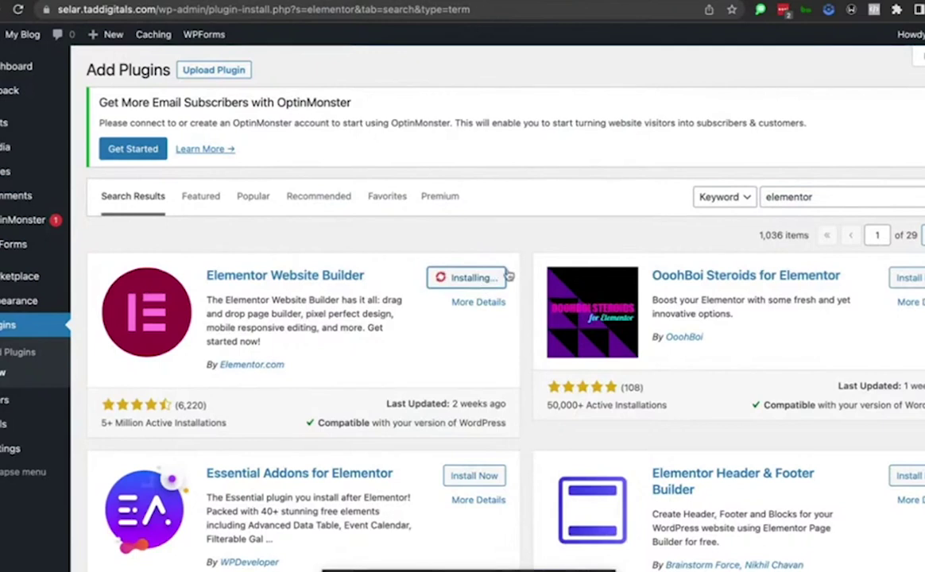
# Search the plugin directory for ninja, then install and activate Ninja Forms Contact Form.
pyautogui.click(824, 198)
pyautogui.doubleClick(823, 197)
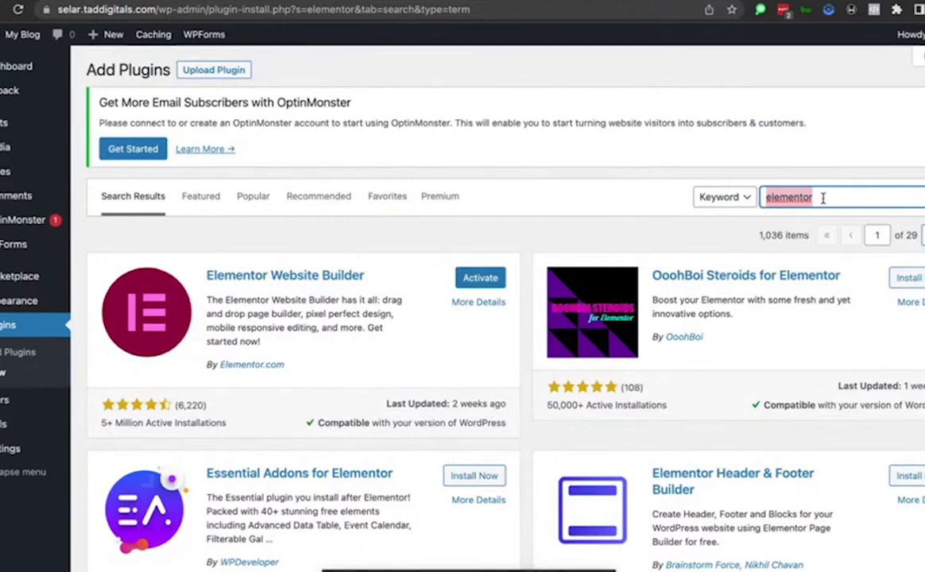
pyautogui.write('ninja')
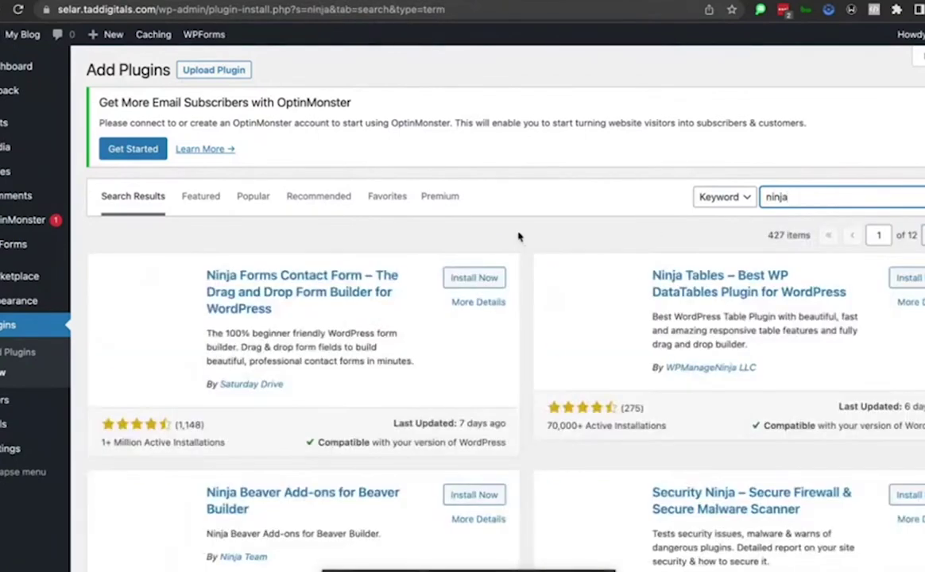
pyautogui.click(477, 278)
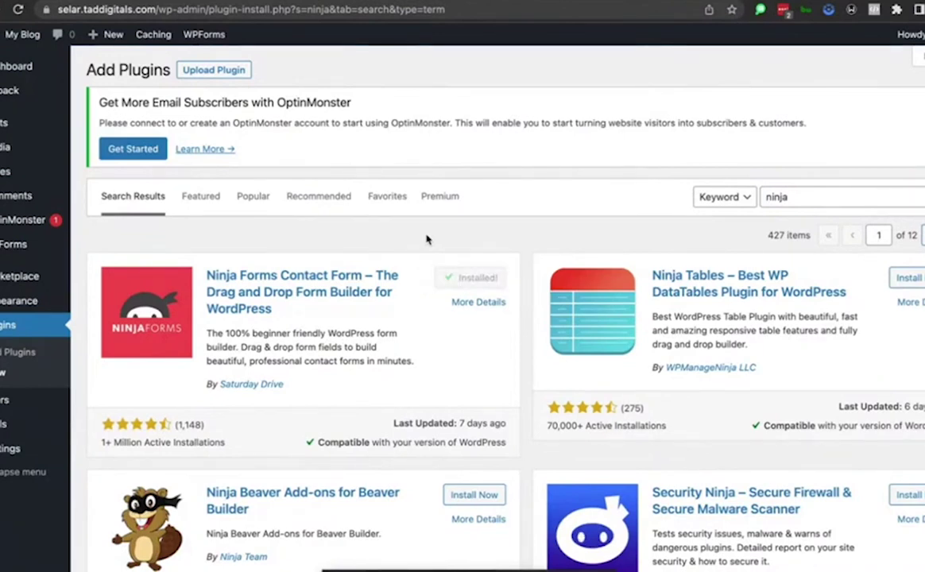
pyautogui.click(470, 276)
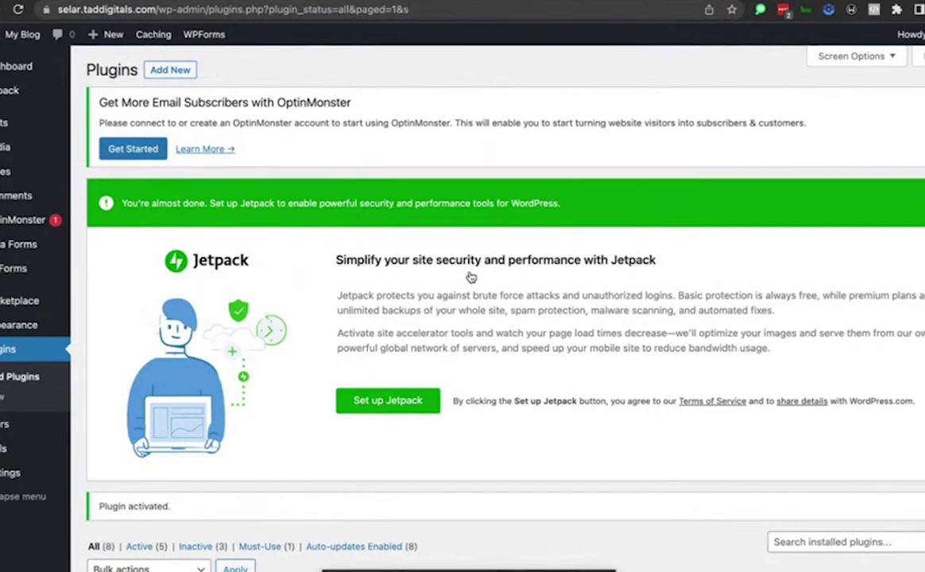
# Activate the Elementor plugin from the installed plugins list and leave its onboarding to return to that list.
pyautogui.scroll(-10, 471, 277)
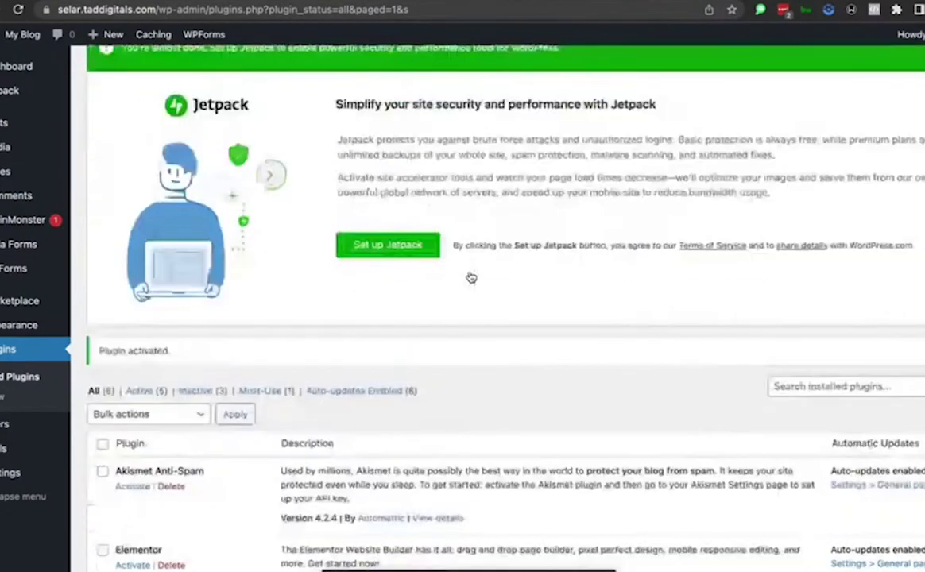
pyautogui.scroll(-5, 471, 276)
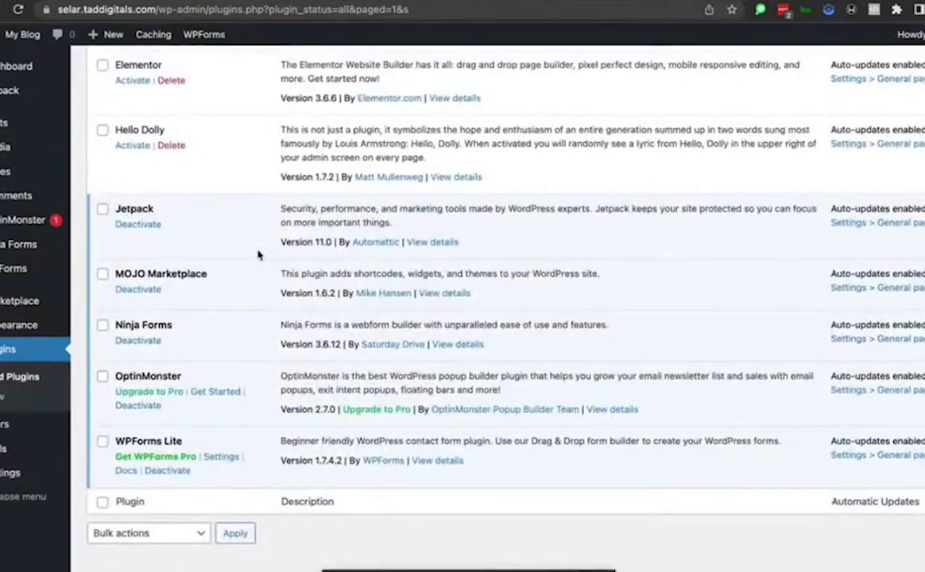
pyautogui.scroll(4, 258, 255)
pyautogui.click(129, 247)
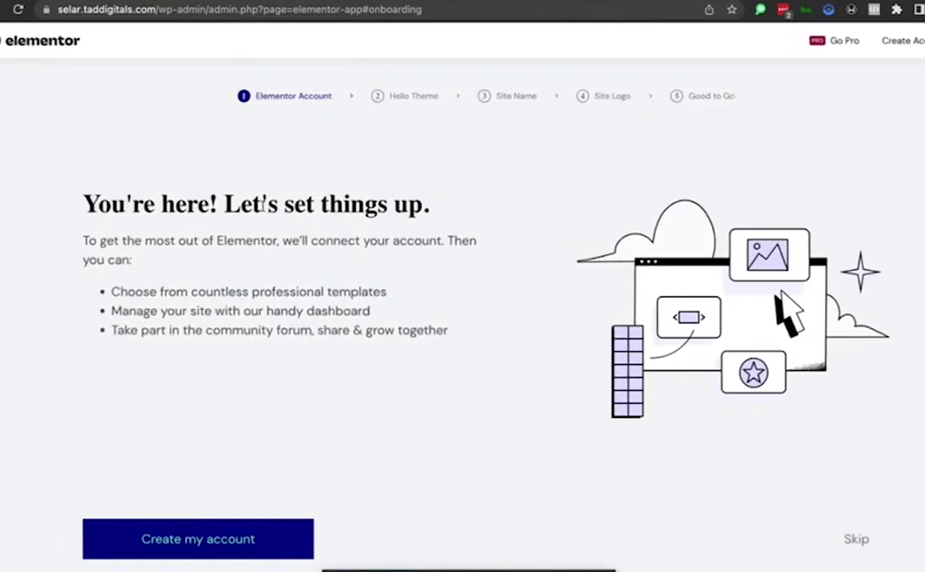
pyautogui.hscroll(-5, 262, 205)
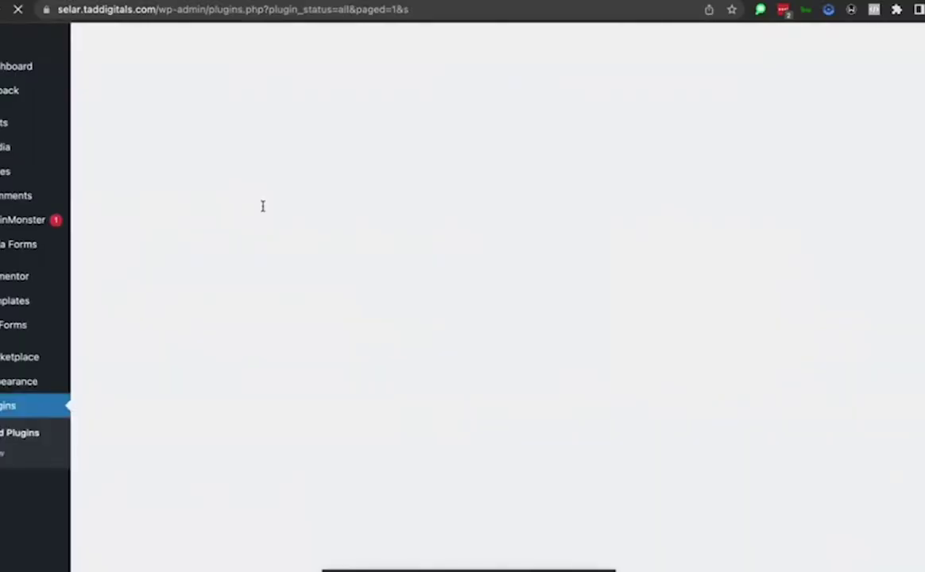
pyautogui.scroll(3, 262, 205)
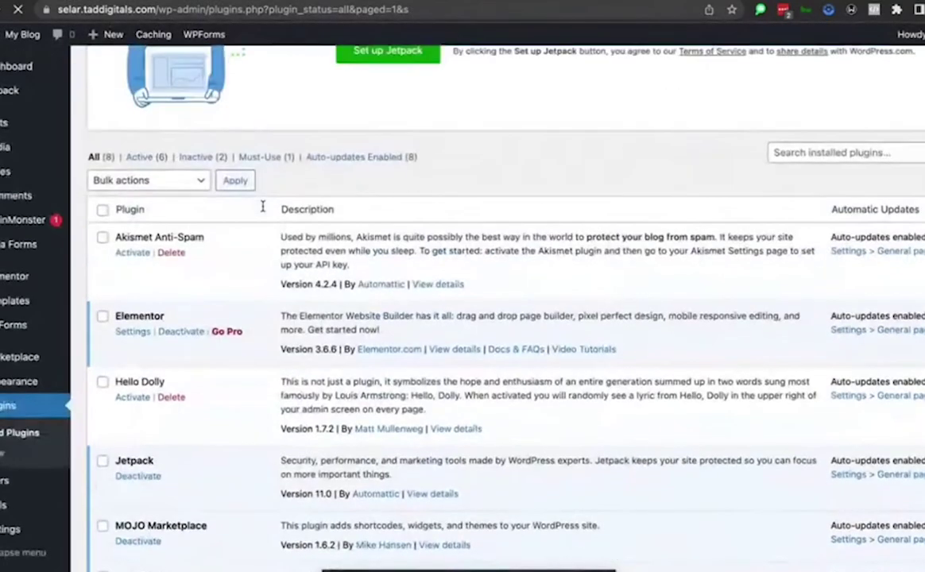
pyautogui.scroll(4, 262, 205)
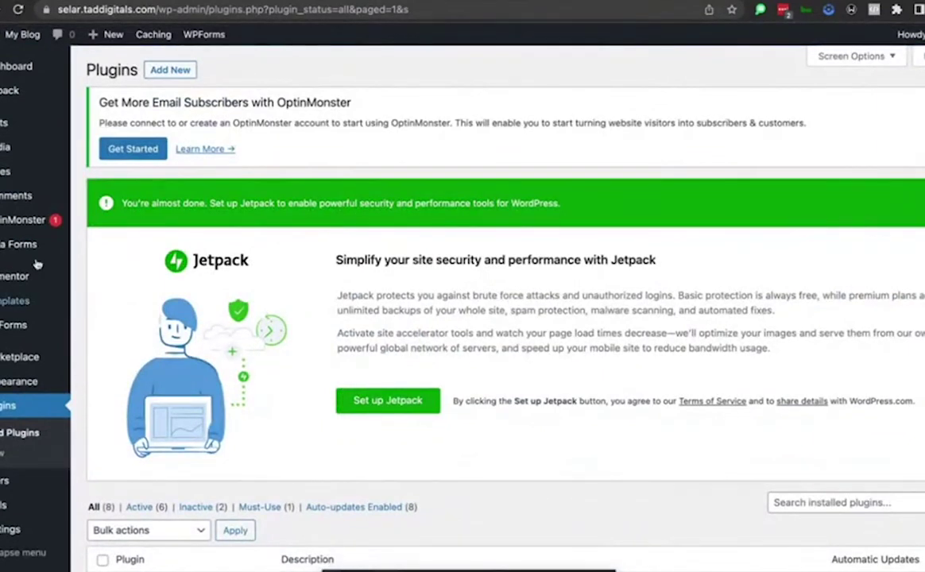
# Open Ninja Forms, agree to its usage data collection, and open the Delete Data Request form for editing.
pyautogui.moveTo(35, 240)
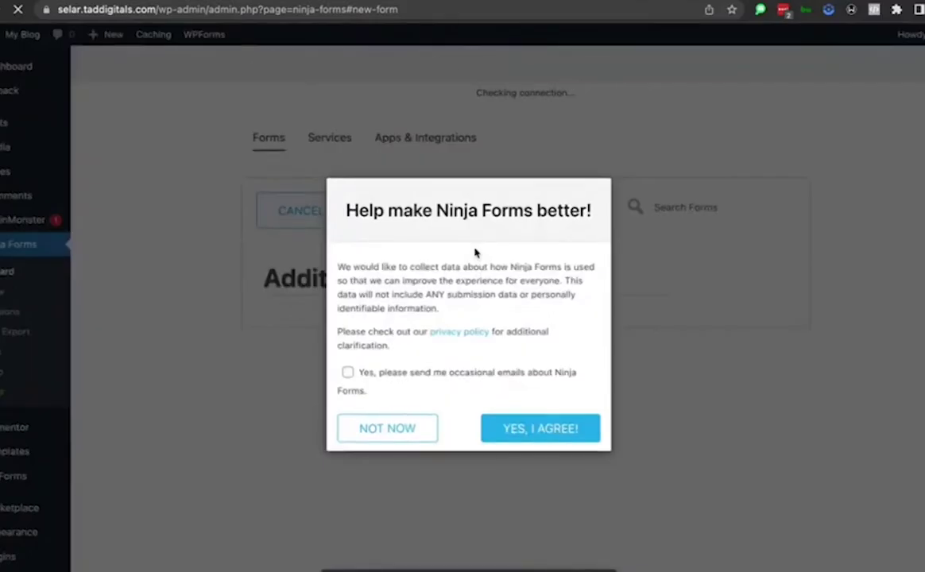
pyautogui.click(532, 437)
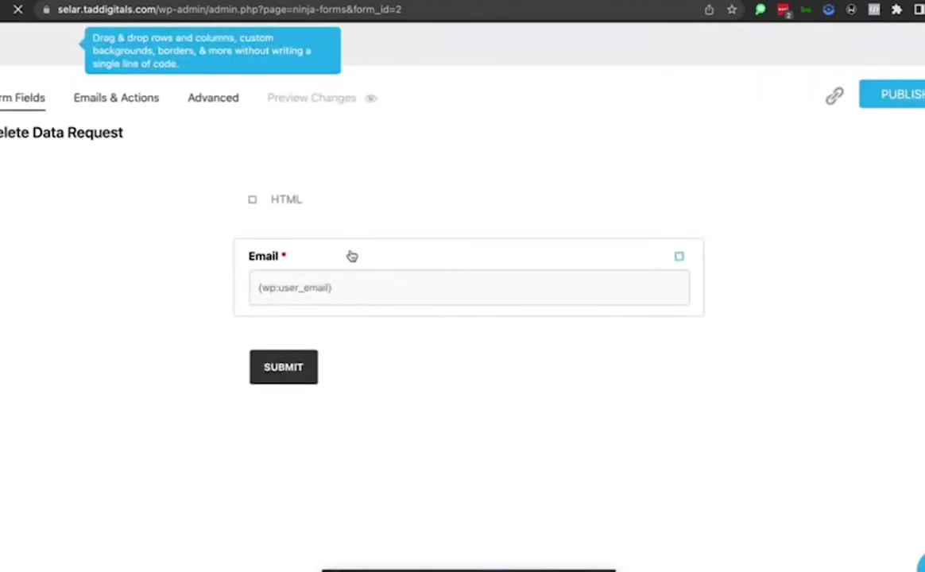
# Delete the existing Email, Submit and HTML fields from the Delete Data Request form.
pyautogui.click(651, 257)
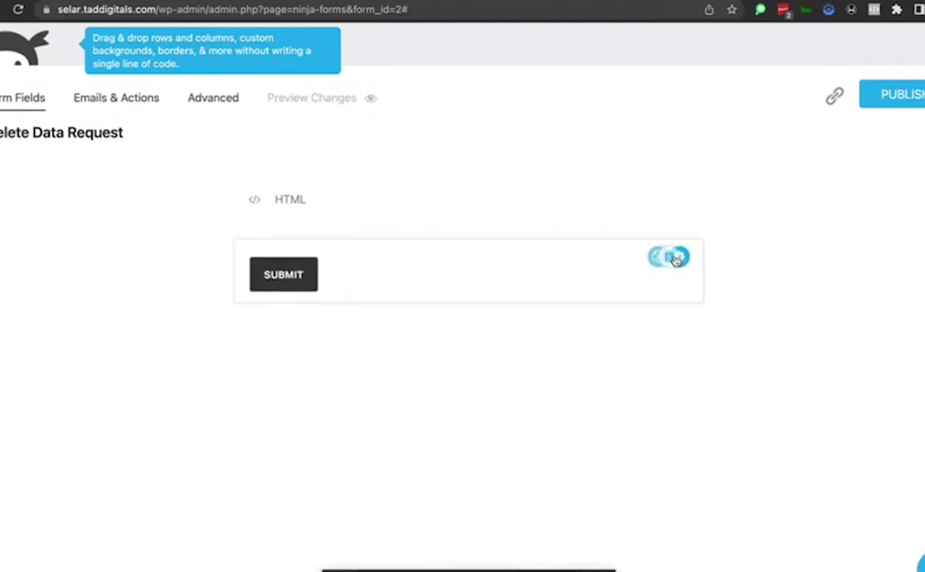
pyautogui.click(652, 259)
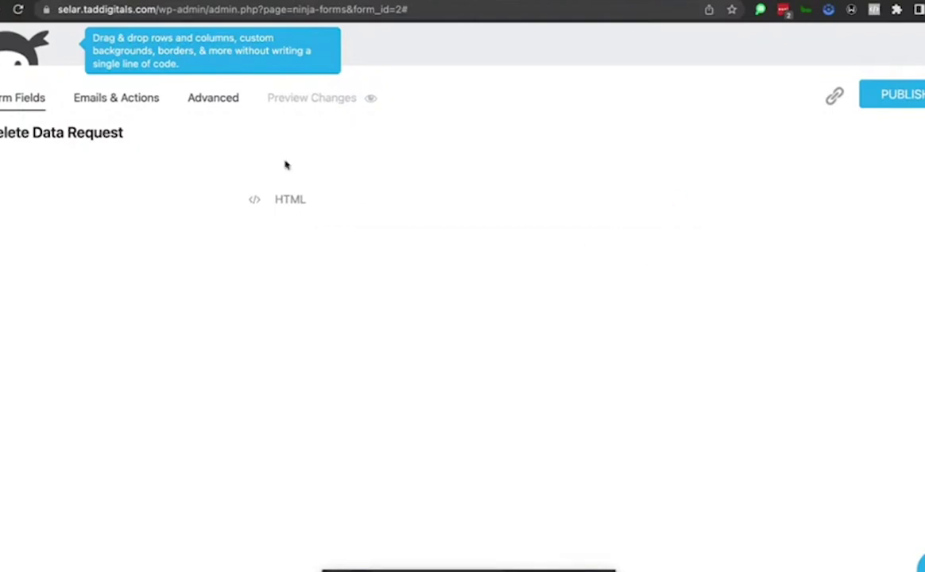
pyautogui.moveTo(651, 200)
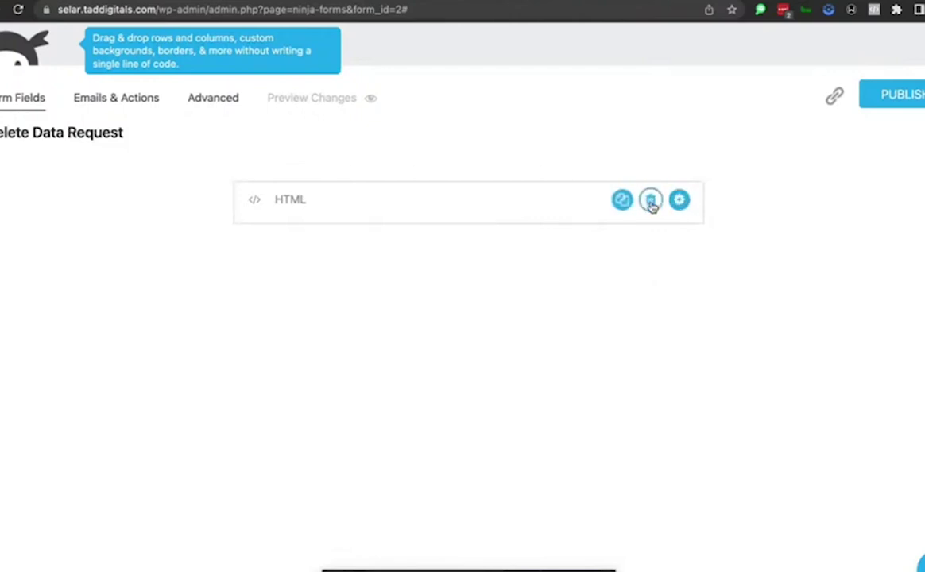
pyautogui.click(651, 202)
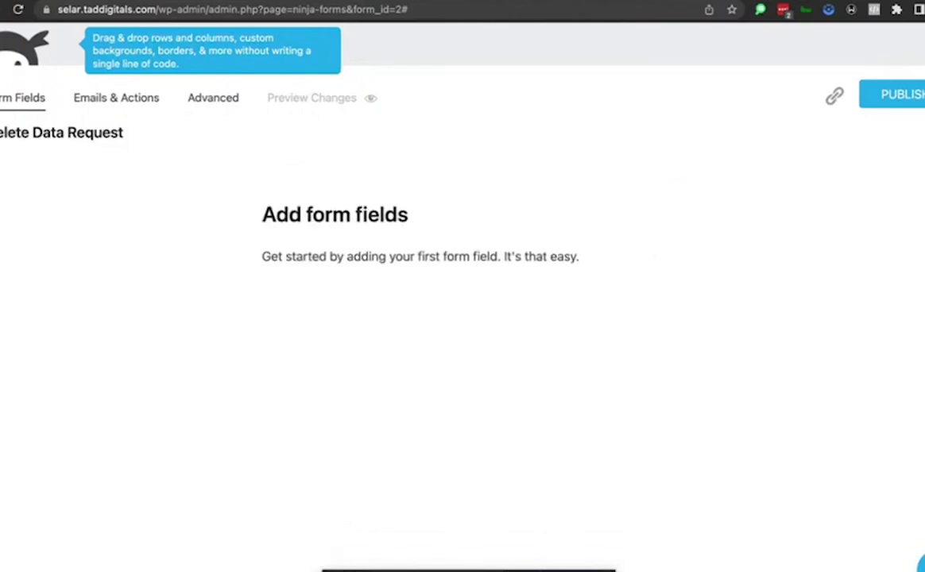
# Add Email, First Name and Submit fields to the empty form.
pyautogui.click(921, 562)
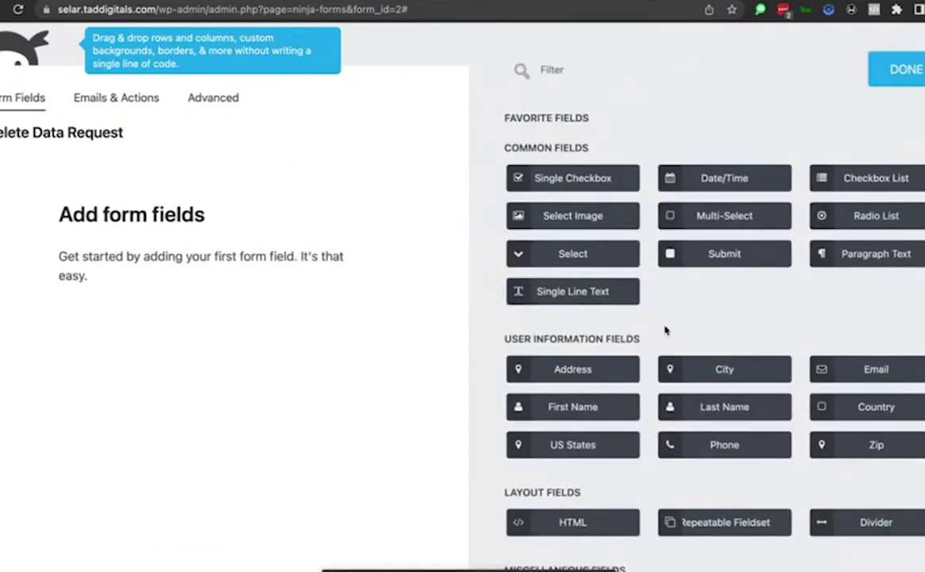
pyautogui.click(872, 367)
pyautogui.click(561, 403)
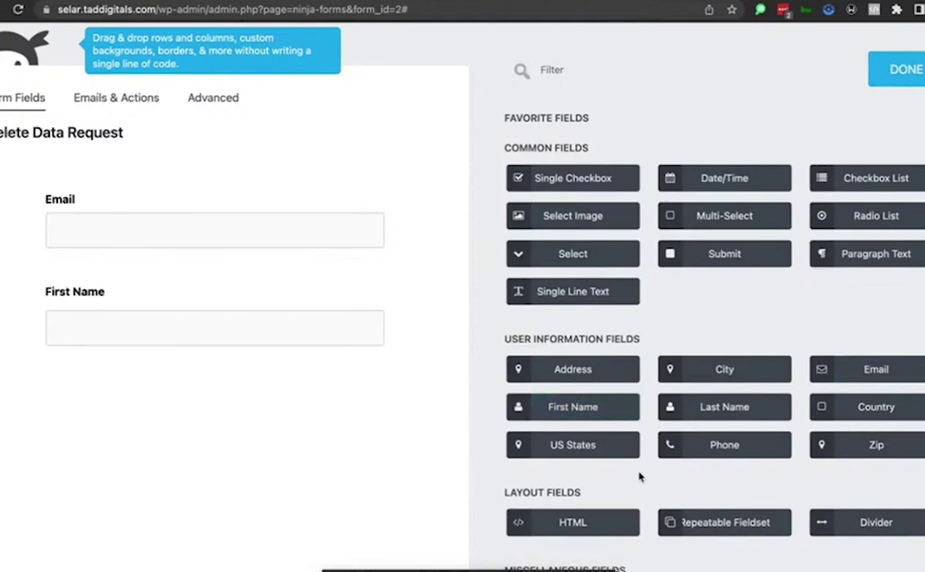
pyautogui.click(674, 252)
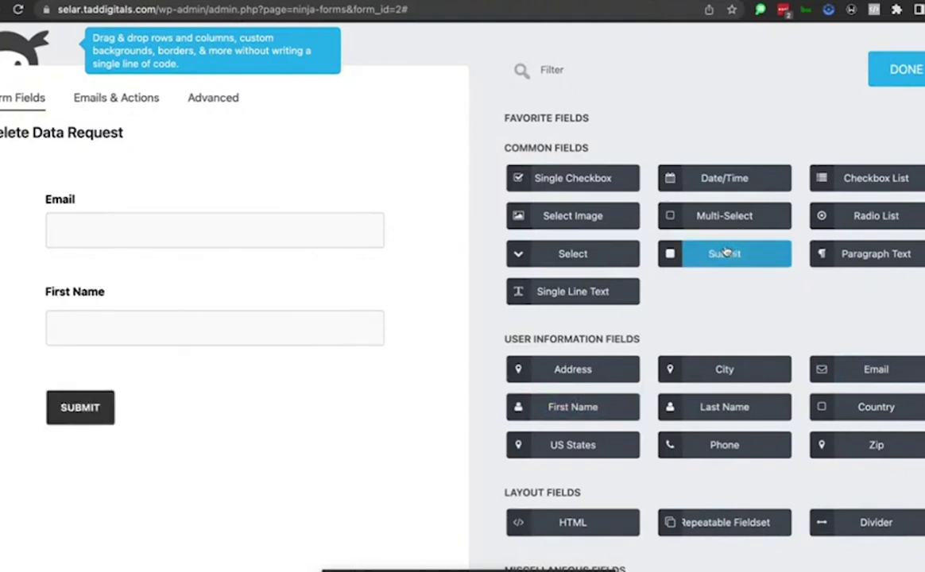
# Make the Email and First Name fields required and move First Name above Email.
pyautogui.click(248, 201)
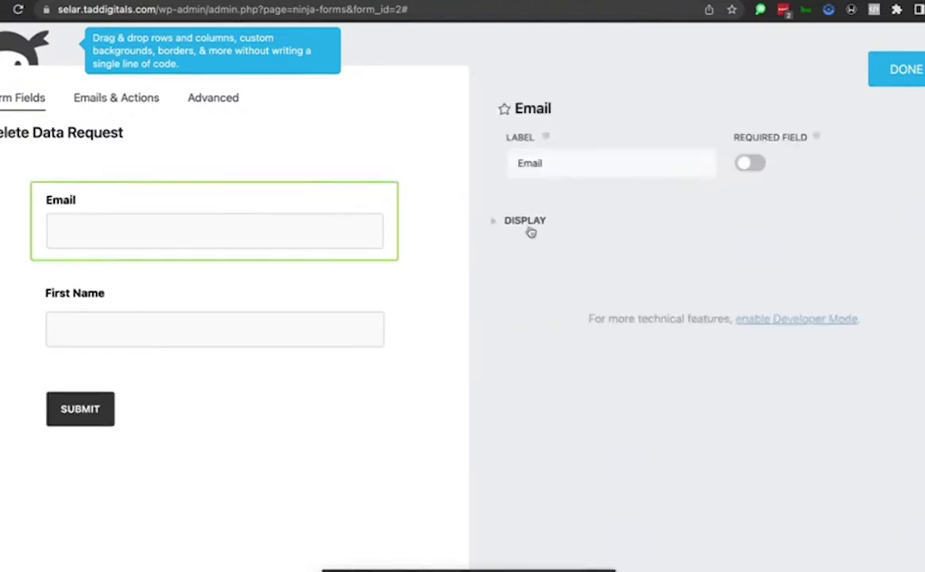
pyautogui.click(746, 166)
pyautogui.click(754, 164)
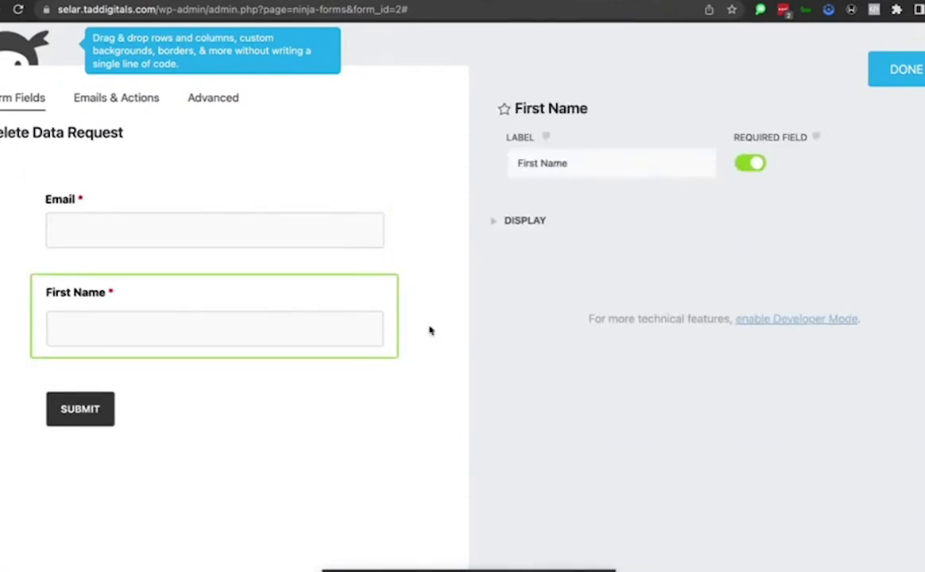
pyautogui.moveTo(297, 296); pyautogui.dragTo(292, 217)
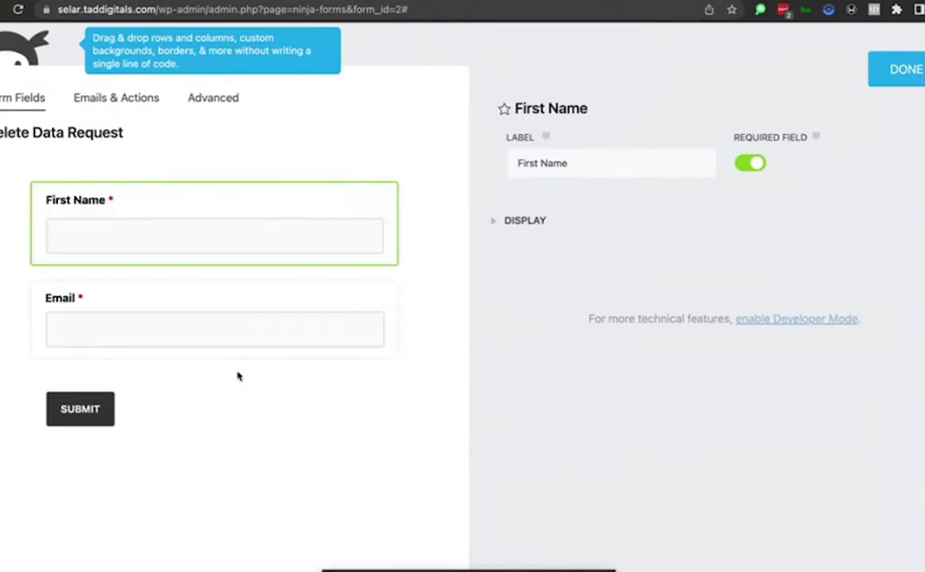
# Set the submit button's label to "Get Free Eboook" and close the field settings.
pyautogui.click(163, 411)
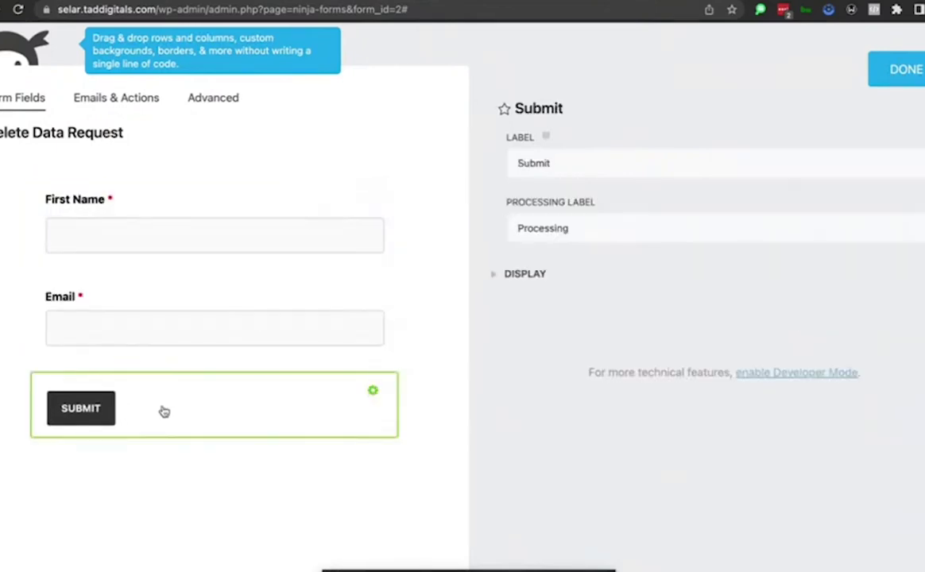
pyautogui.click(595, 159)
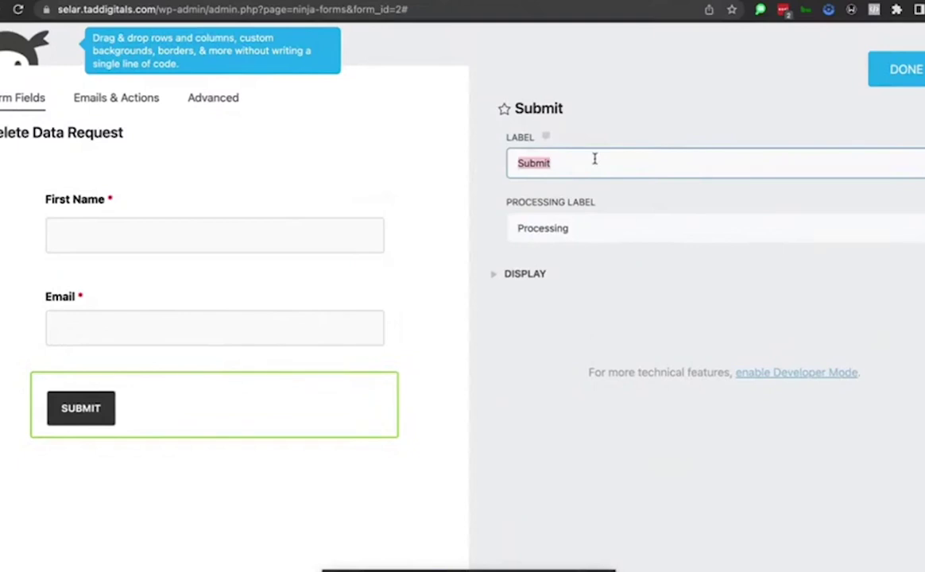
pyautogui.write('Get FRee Eboook')
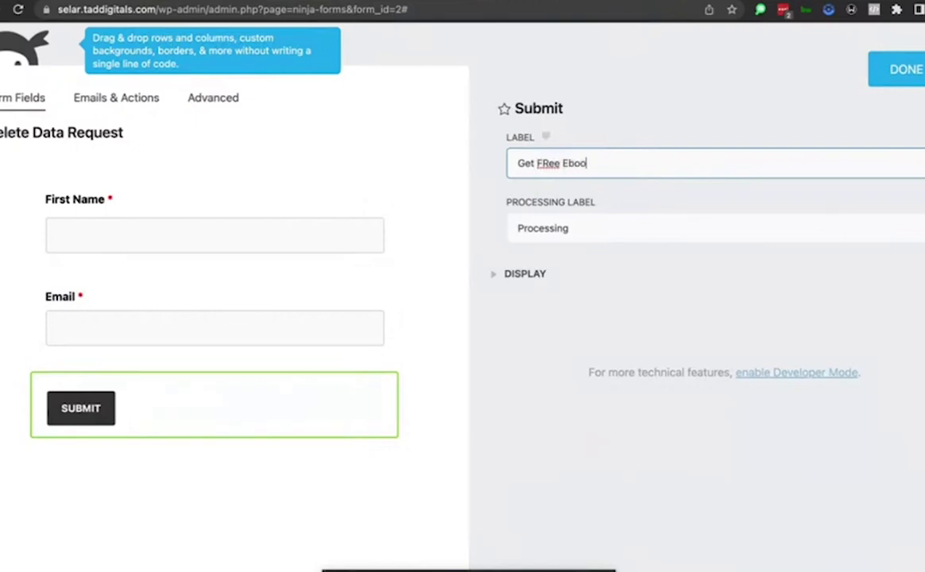
pyautogui.press('Left')
pyautogui.press('Left')
pyautogui.press('Left')
pyautogui.press('Left')
pyautogui.press('Left')
pyautogui.press('Left')
pyautogui.press('Left')
pyautogui.press('Left')
pyautogui.press('Left')
pyautogui.press('BackSpace')
pyautogui.write('r')
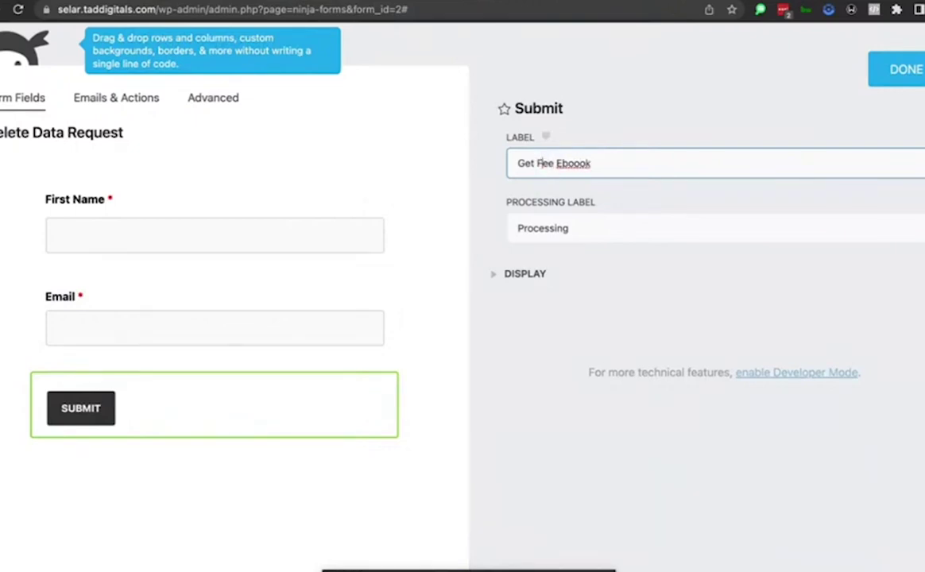
pyautogui.click(902, 78)
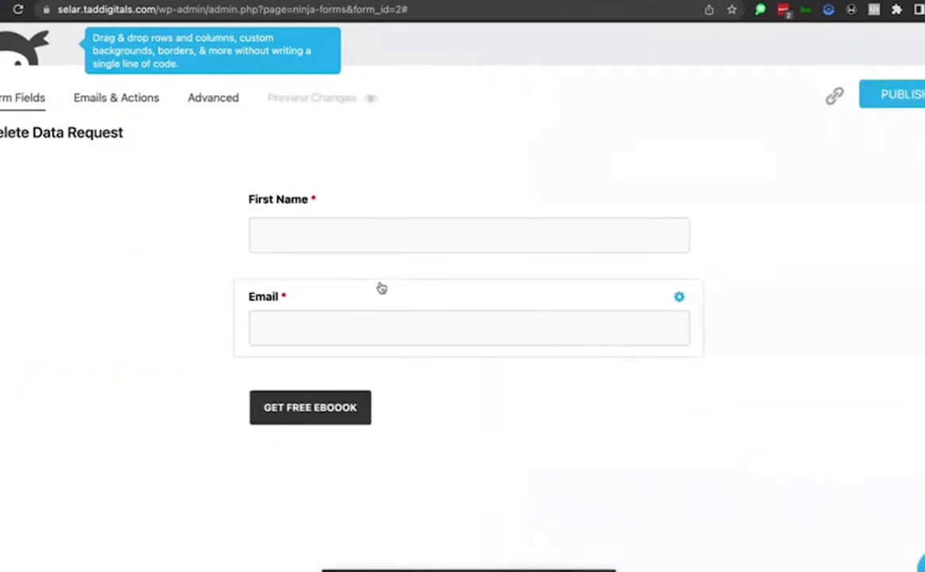
# Change the form's success message to "Your Ebook is on the way to your email" and close the action settings.
pyautogui.click(120, 99)
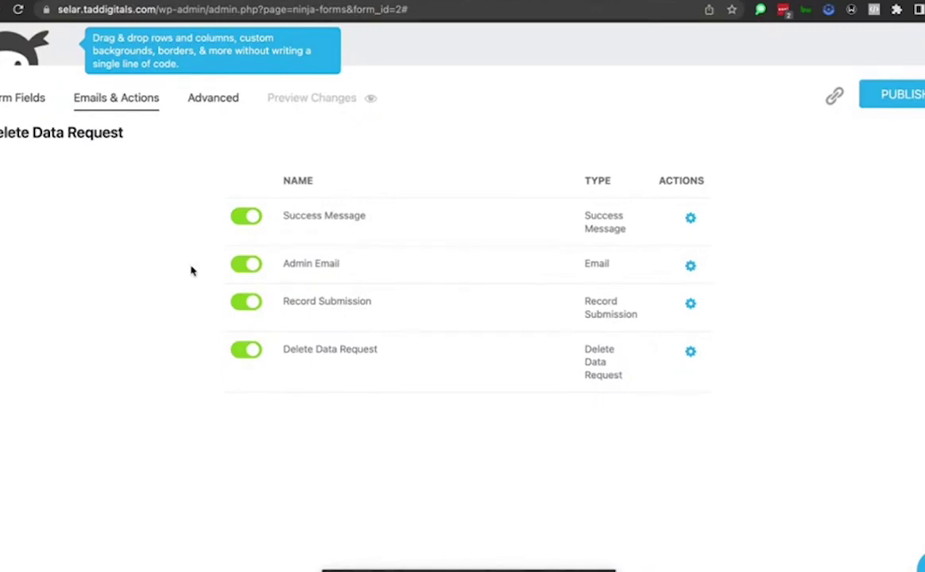
pyautogui.click(530, 228)
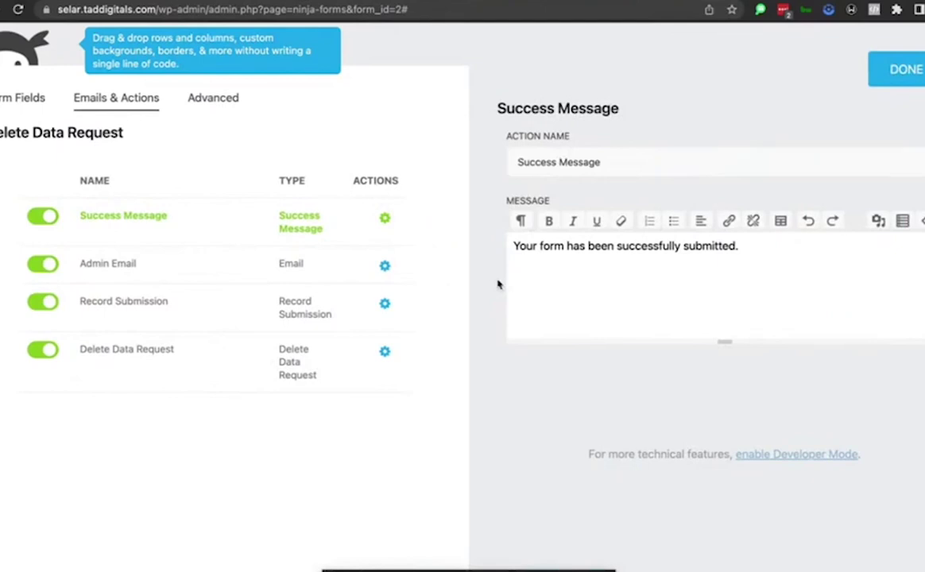
pyautogui.tripleClick(736, 254)
pyautogui.write('Y')
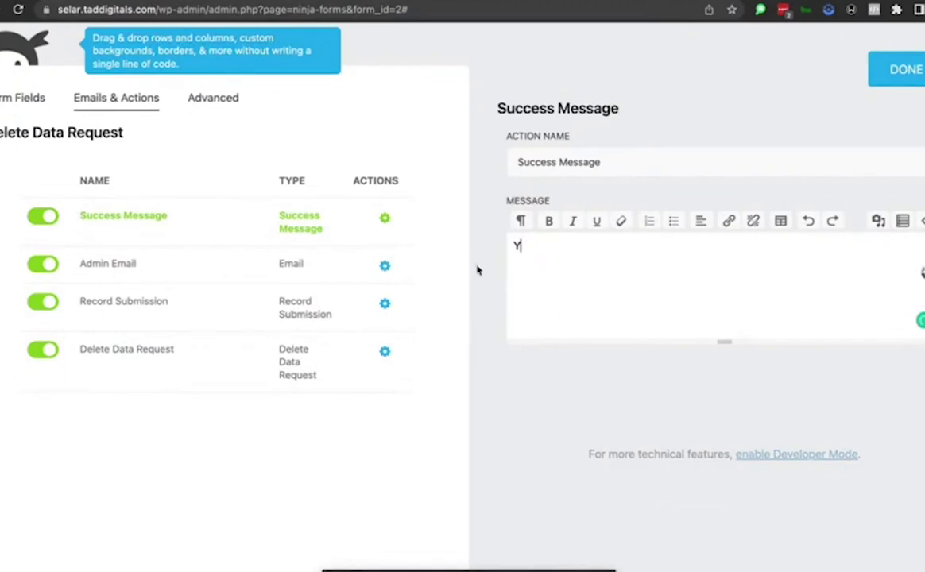
pyautogui.write('our Ebook is on the way to your email')
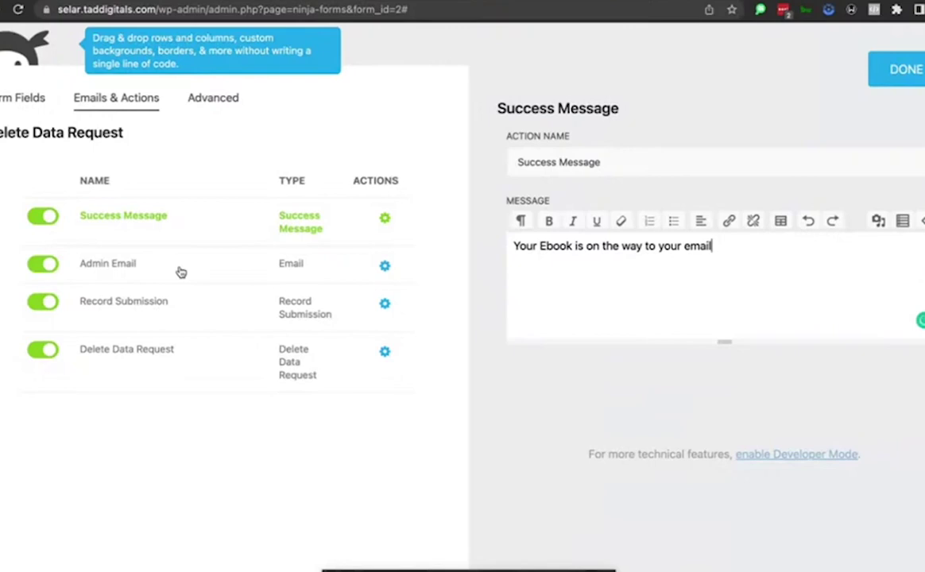
pyautogui.click(229, 310)
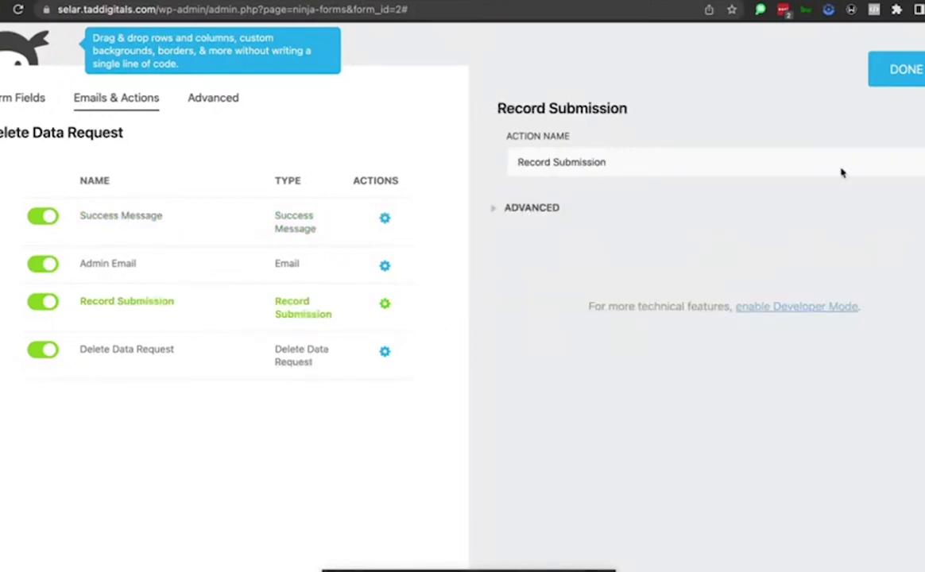
pyautogui.click(899, 70)
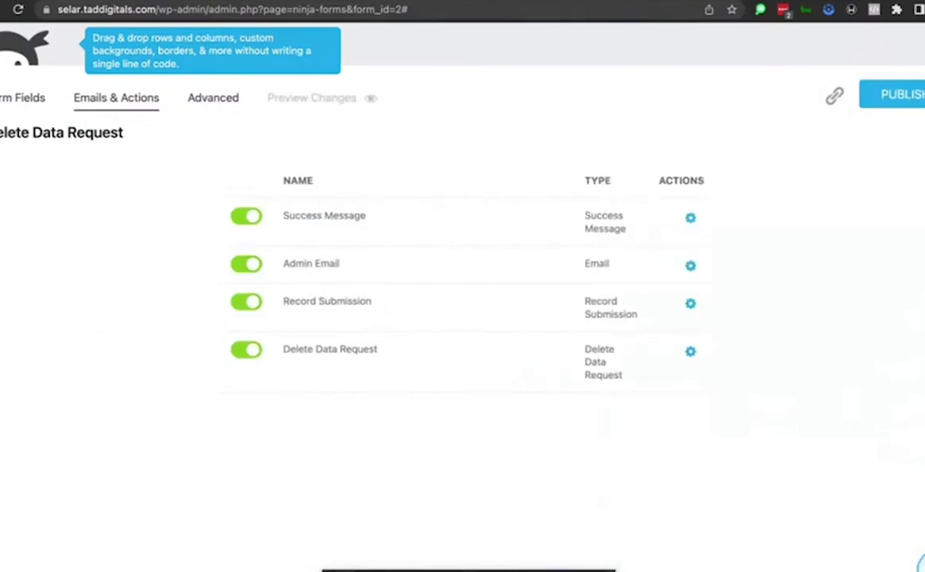
# Add an Email action to the form and set its recipient to the form's Email field merge tag.
pyautogui.click(920, 560)
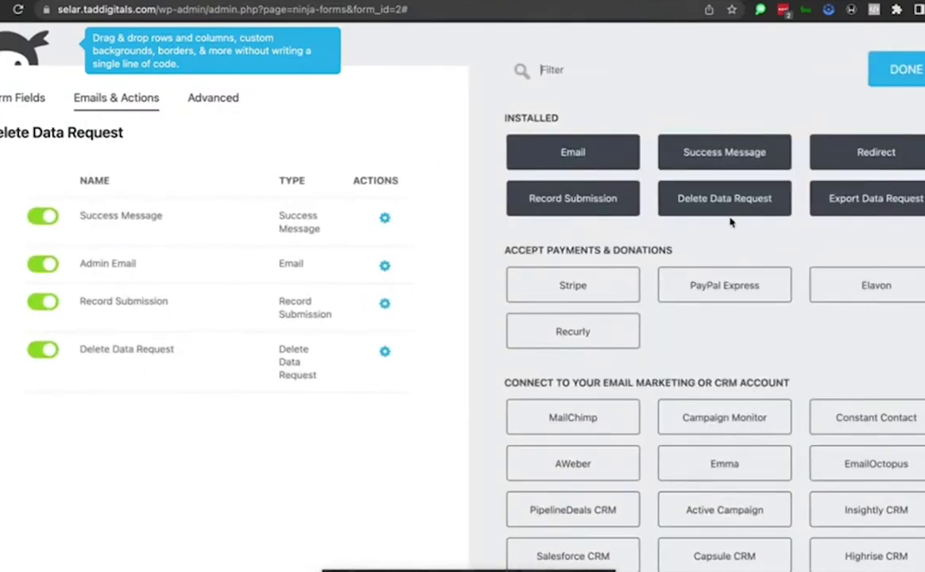
pyautogui.click(580, 151)
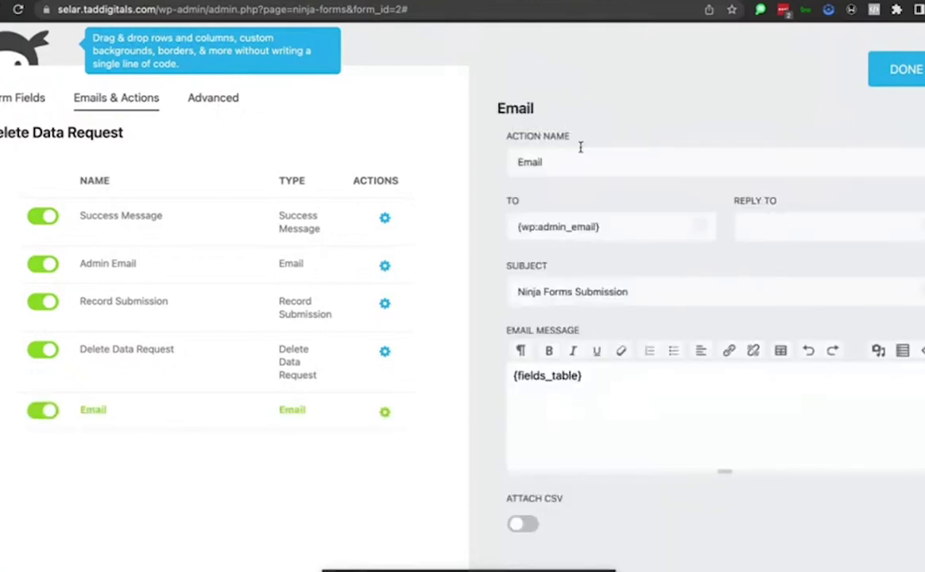
pyautogui.click(616, 223)
pyautogui.tripleClick(616, 223)
pyautogui.press('BackSpace')
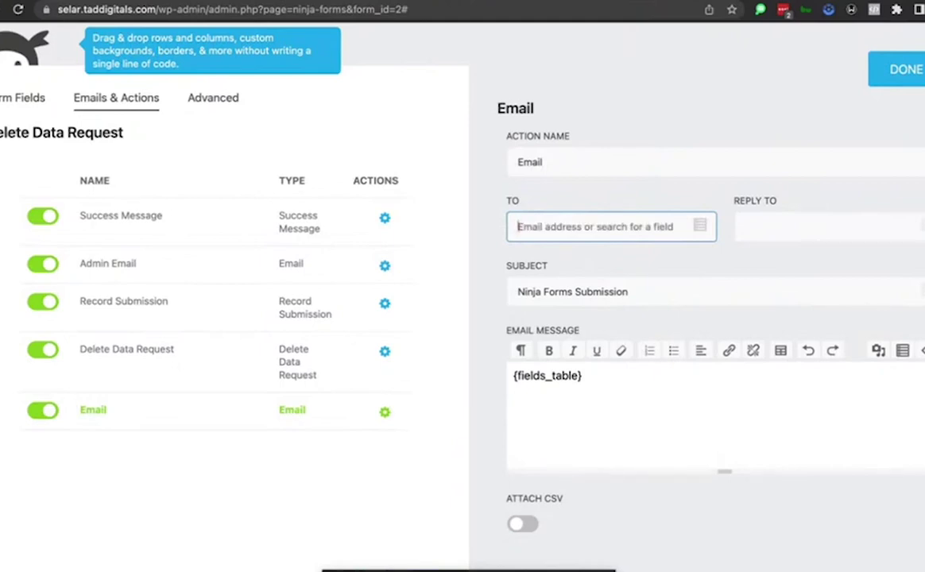
pyautogui.click(702, 230)
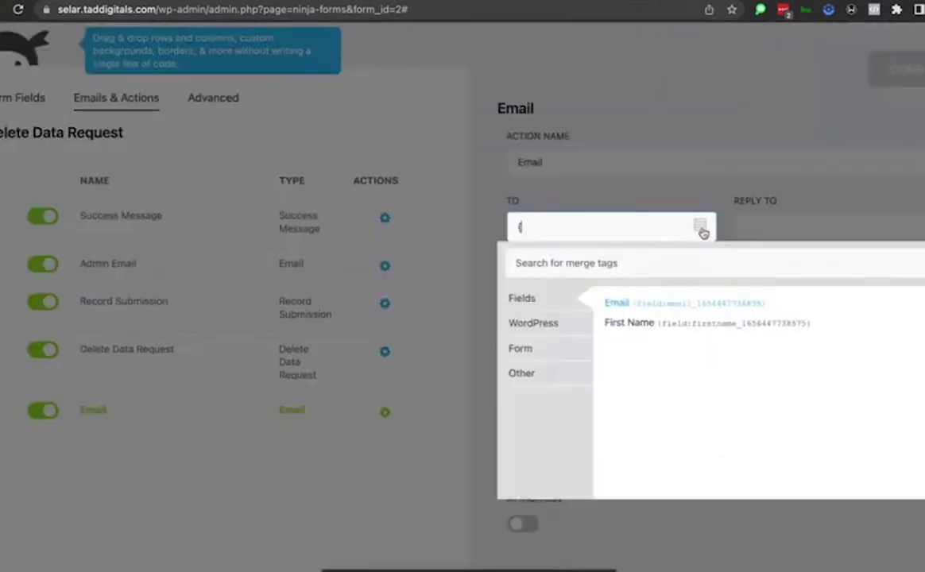
pyautogui.click(619, 305)
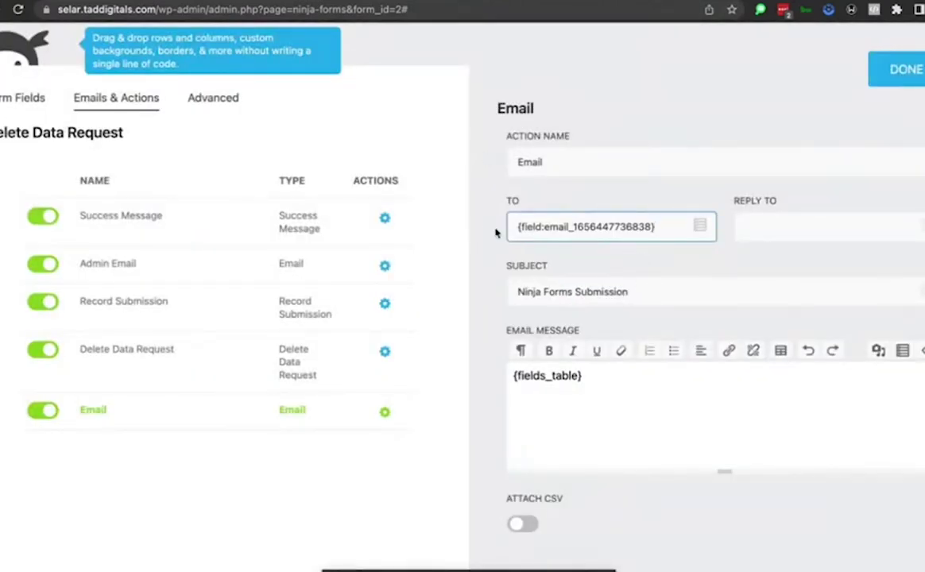
# Set the new Email action's subject to "Here is your free eBook".
pyautogui.tripleClick(635, 291)
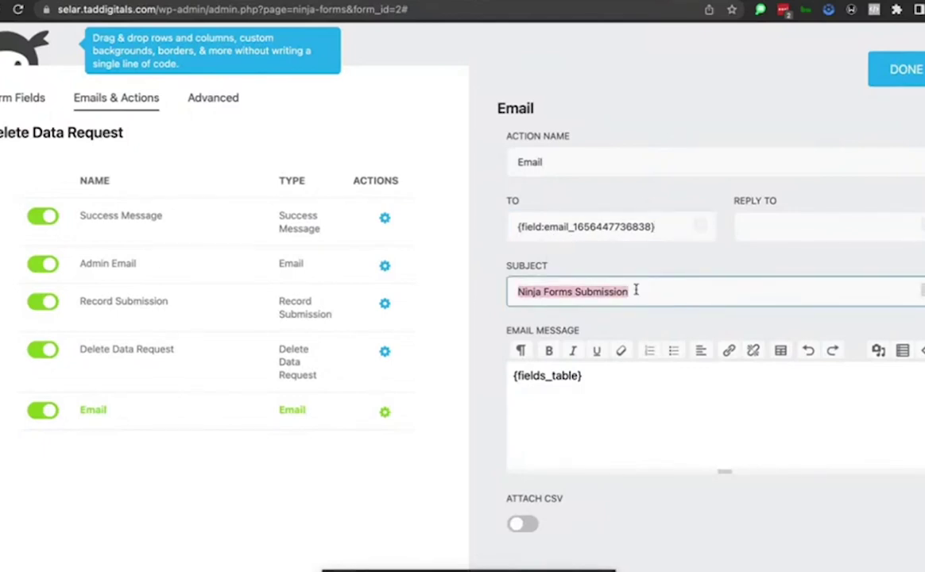
pyautogui.press('BackSpace')
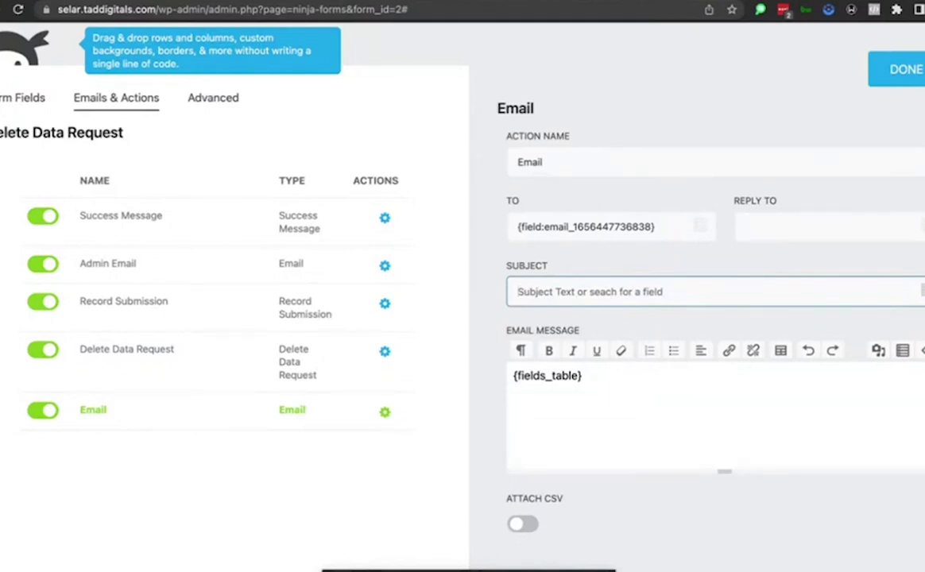
pyautogui.write('Here is your')
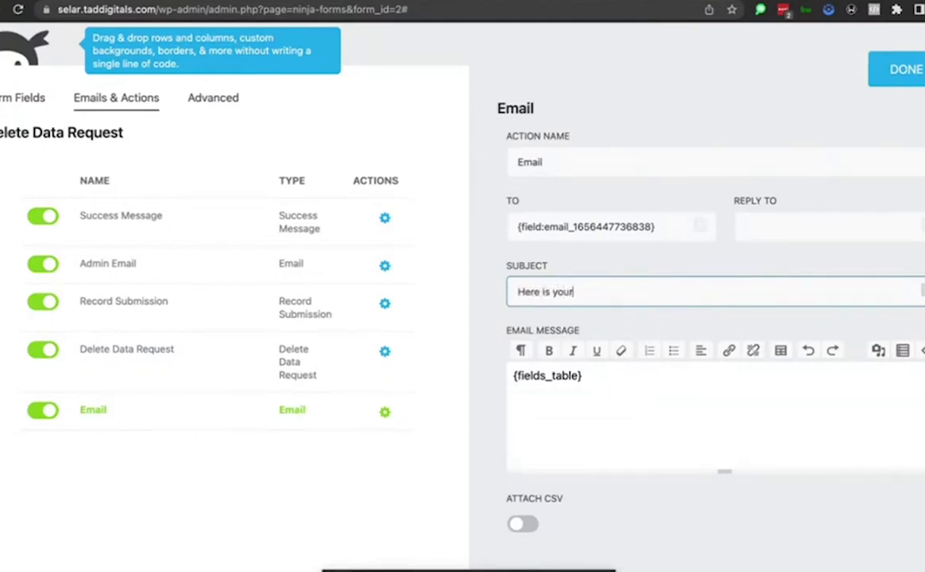
pyautogui.write(' free eBook')
# Replace the Email action's message with "here is the book".
pyautogui.click(497, 442)
pyautogui.tripleClick(615, 388)
pyautogui.press('BackSpace')
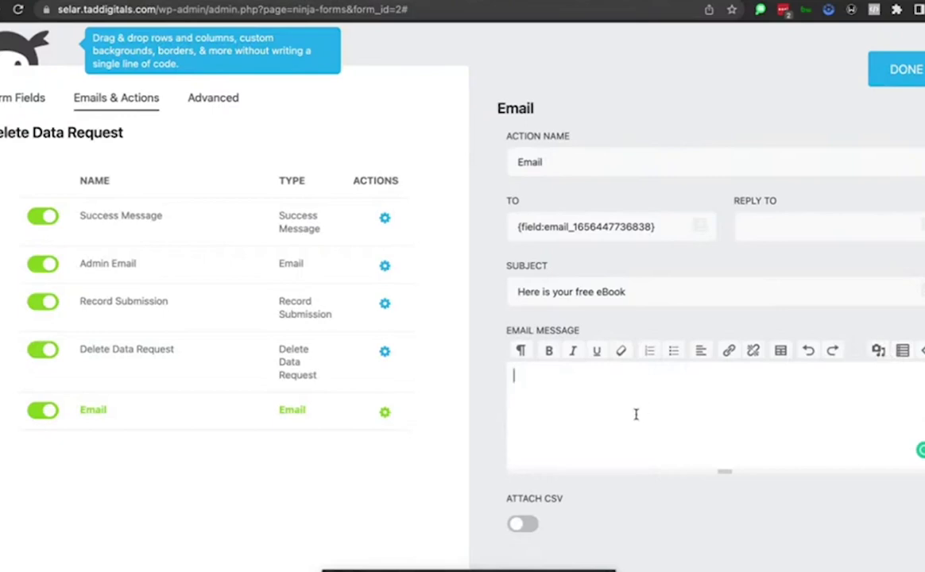
pyautogui.write('here is the book')
# Link the "here is the book" message text to the https Twitter profile address.
pyautogui.hotkey('ctrl', 'a')
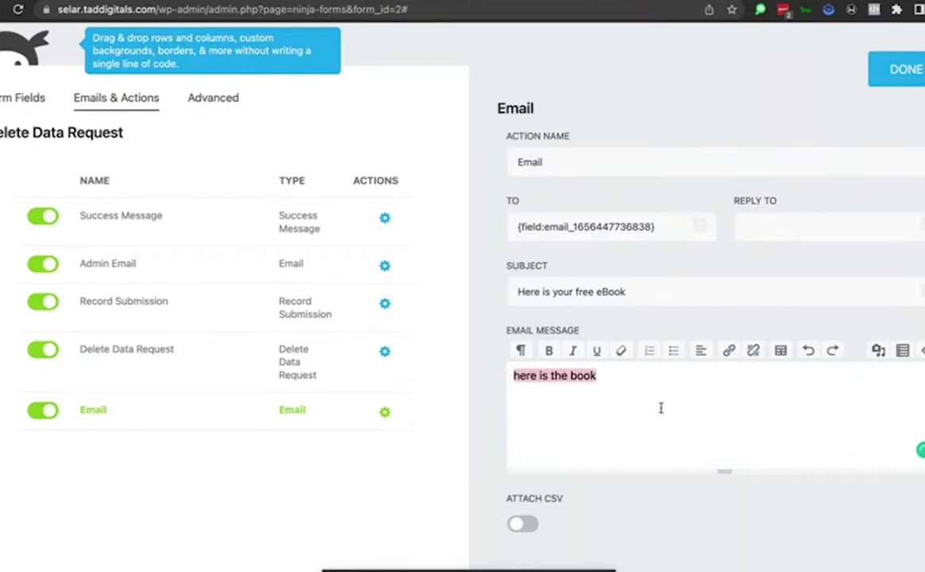
pyautogui.click(730, 352)
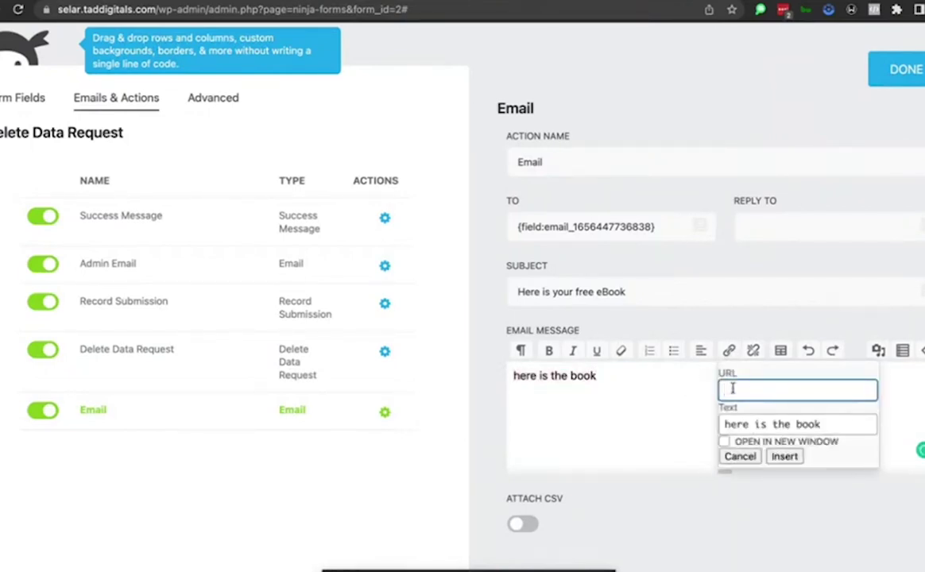
pyautogui.write('https:..')
pyautogui.press('BackSpace')
pyautogui.write('//twitter.com/ebiashidi')
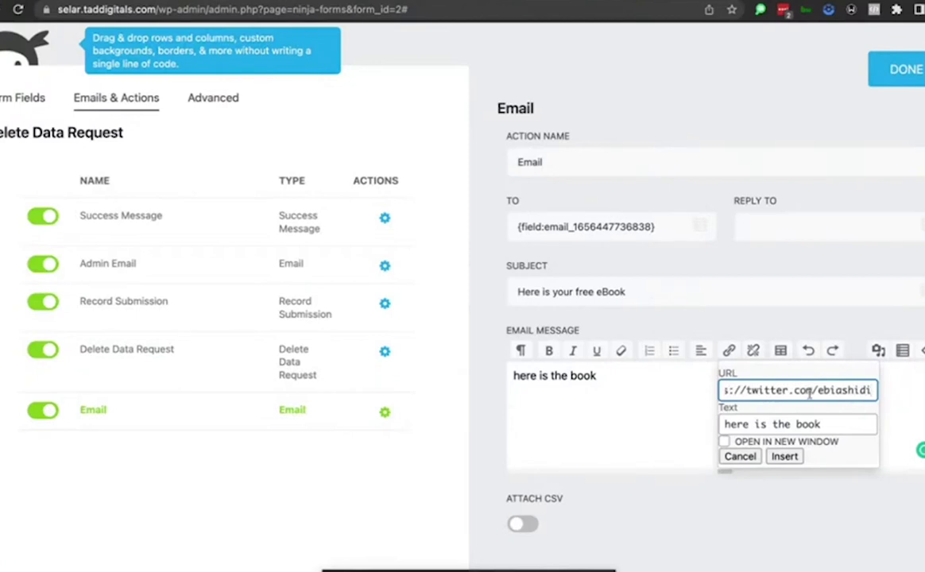
pyautogui.tripleClick(845, 391)
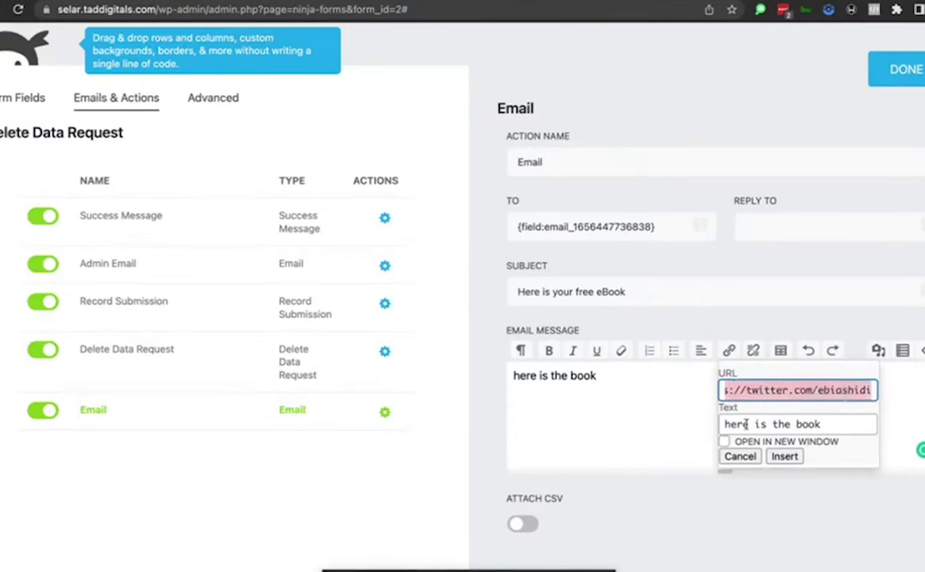
pyautogui.click(785, 456)
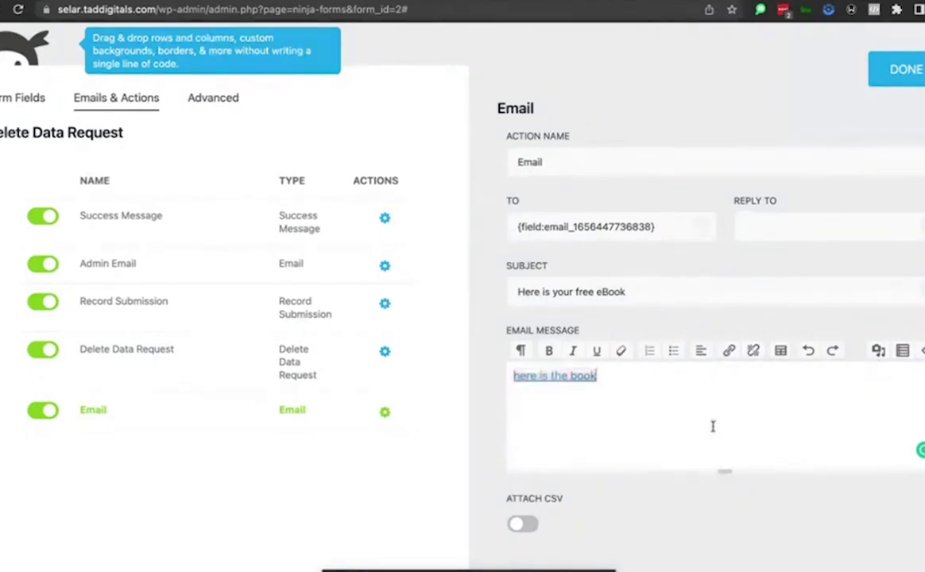
pyautogui.click(521, 376)
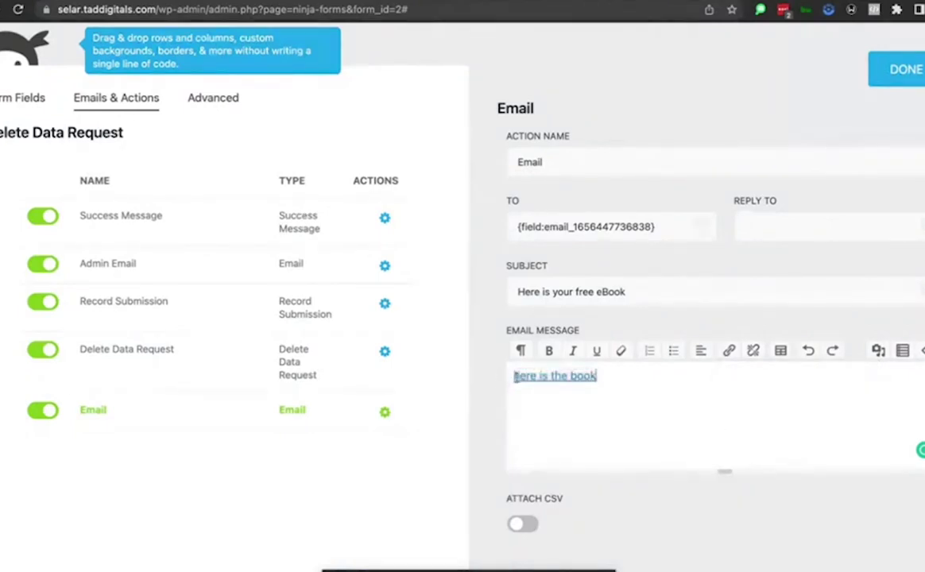
# Add the lines "That you requested for" and "be ausre to read it" below the link in the email message.
pyautogui.click(634, 384)
pyautogui.press('Return')
pyautogui.press('Return')
pyautogui.write('That you requested for')
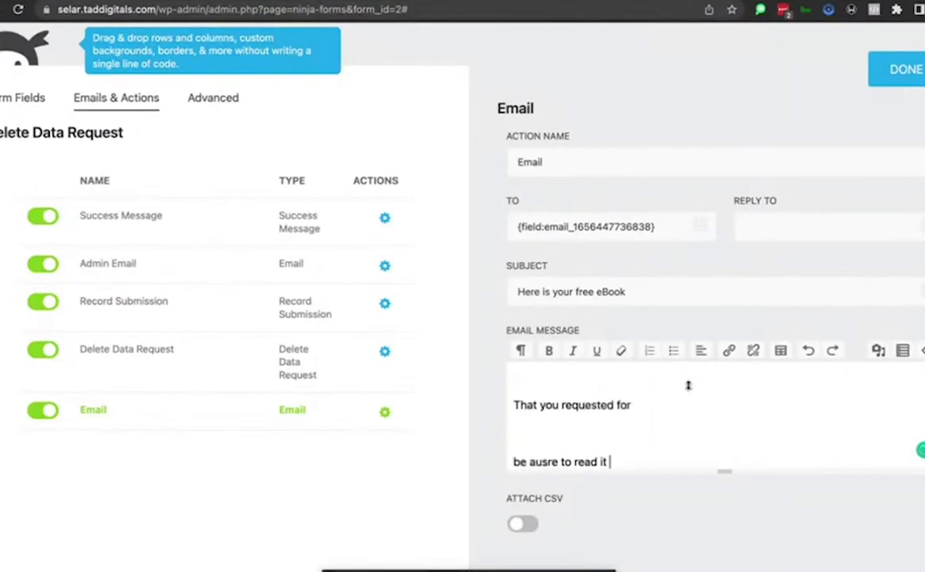
# Join the two lines below the link with a comma and remove the blank line above them.
pyautogui.scroll(-2, 687, 383)
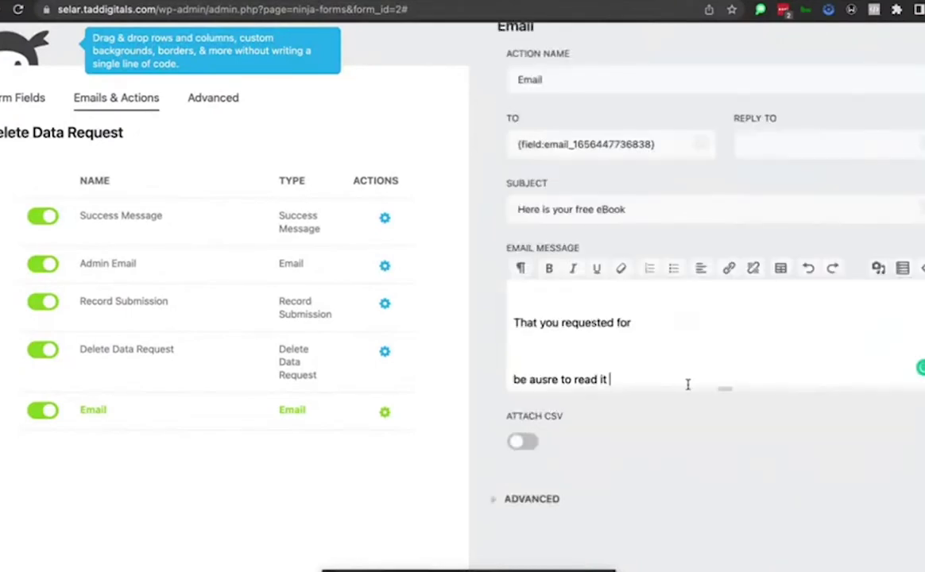
pyautogui.click(513, 379)
pyautogui.press('BackSpace')
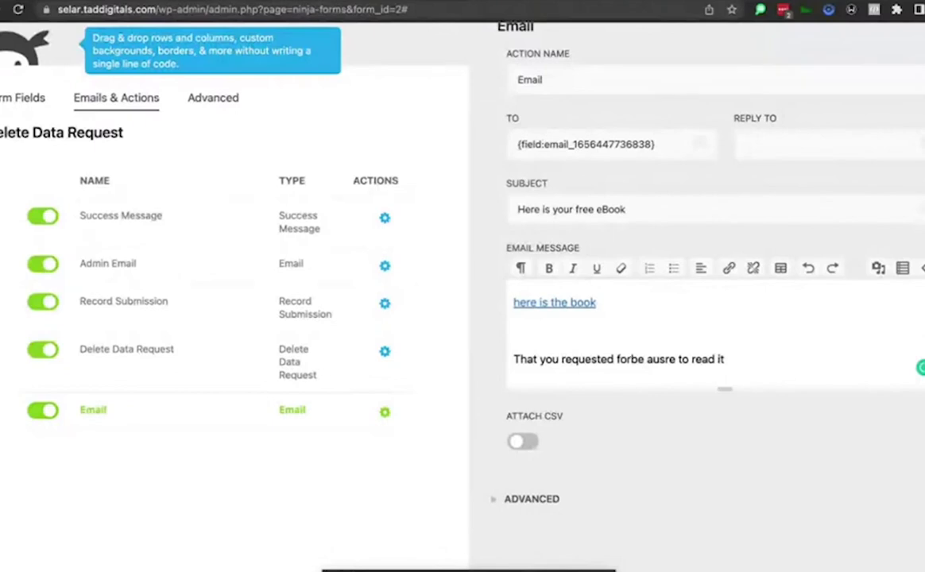
pyautogui.write(',')
pyautogui.click(513, 338)
pyautogui.press('BackSpace')
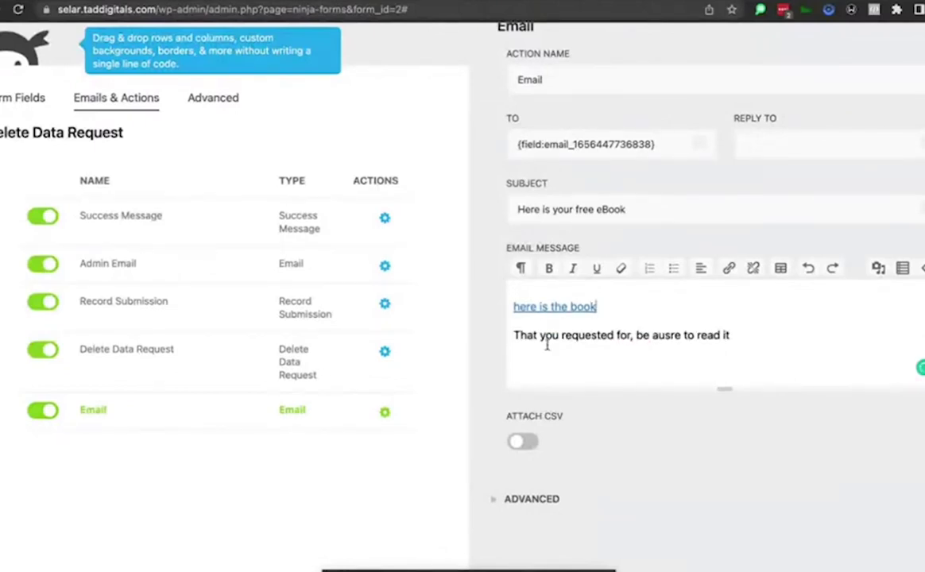
# Close the Email action's settings and publish the form.
pyautogui.scroll(2, 483, 320)
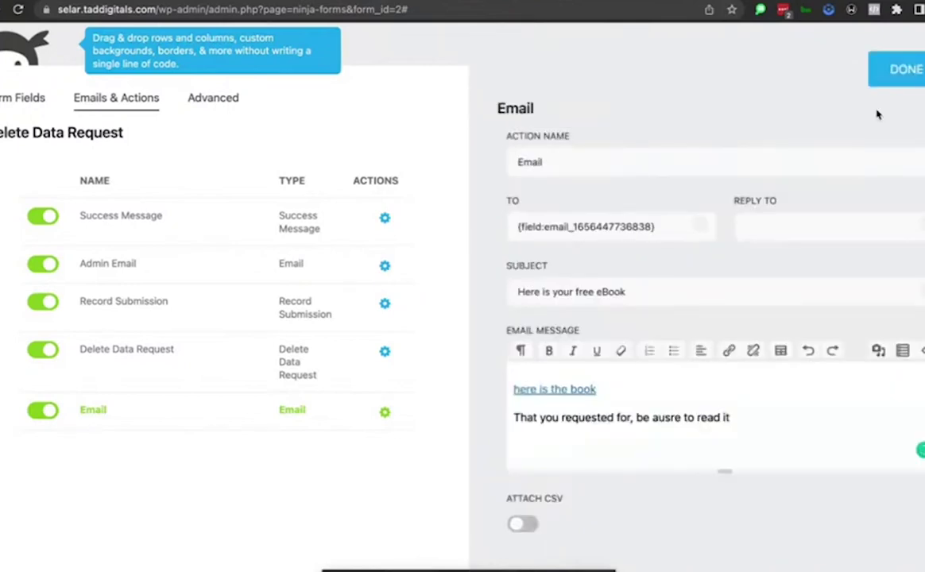
pyautogui.click(902, 70)
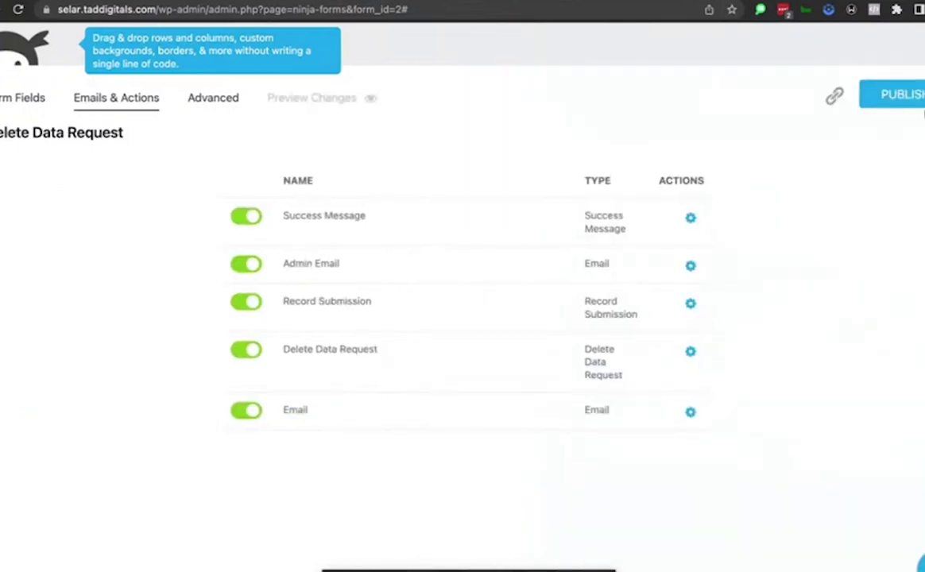
pyautogui.click(917, 103)
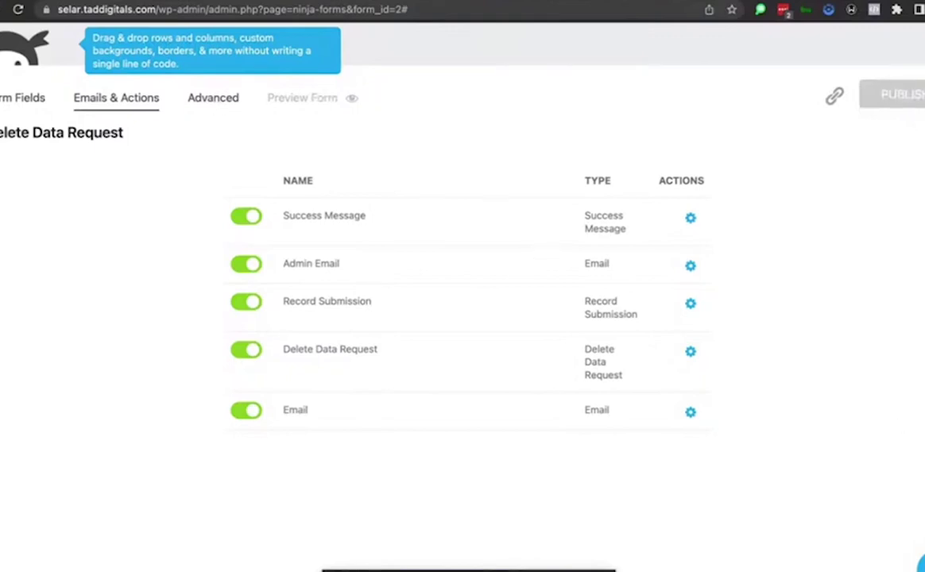
# Add a Redirect action to the form and start editing its URL.
pyautogui.click(920, 563)
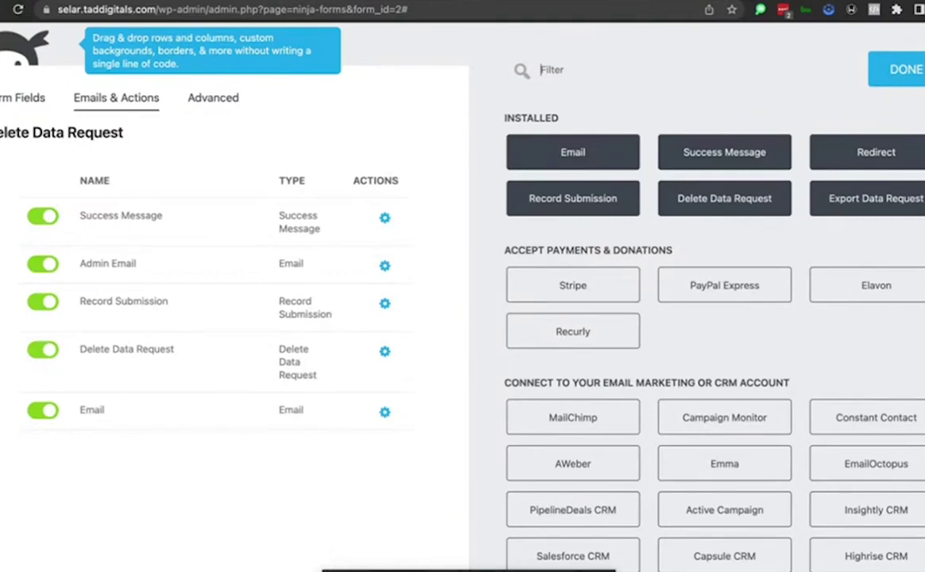
pyautogui.click(877, 152)
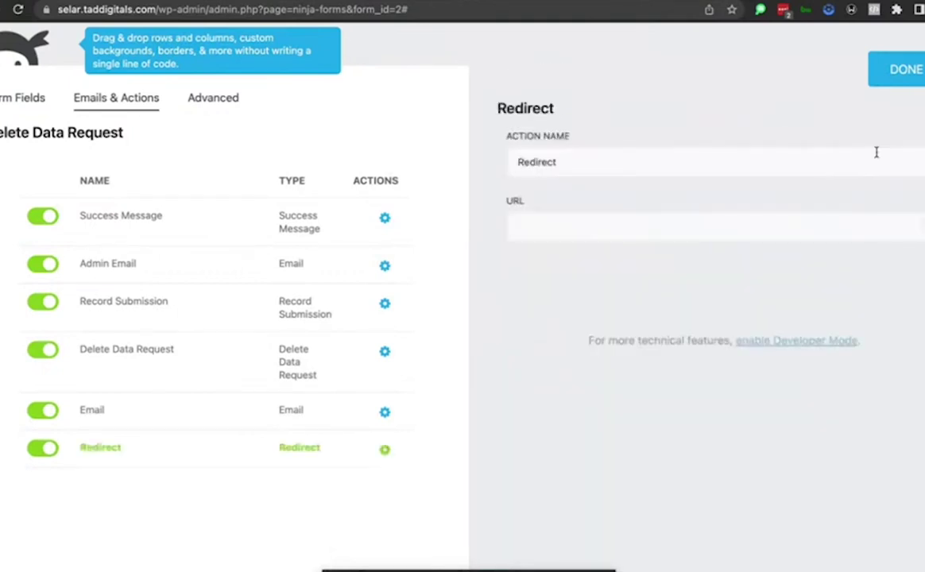
pyautogui.click(531, 226)
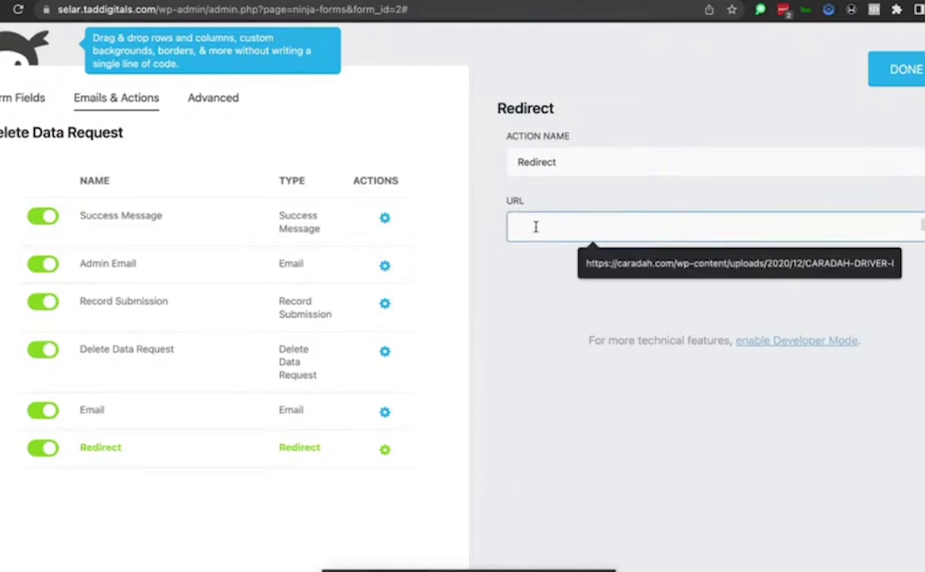
# Set the Redirect action's URL to the https Instagram profile address, close its settings and publish the form again.
pyautogui.write('https://twit.co')
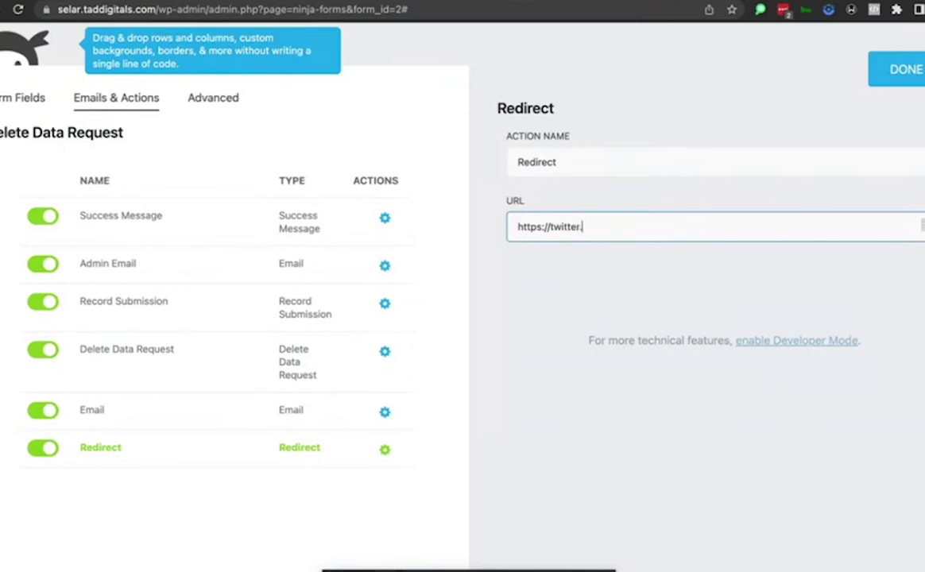
pyautogui.press('BackSpace')
pyautogui.press('BackSpace')
pyautogui.press('BackSpace')
pyautogui.press('BackSpace')
pyautogui.press('BackSpace')
pyautogui.press('BackSpace')
pyautogui.press('BackSpace')
pyautogui.press('BackSpace')
pyautogui.press('BackSpace')
pyautogui.press('BackSpace')
pyautogui.write('instagram.com/ebiashid')
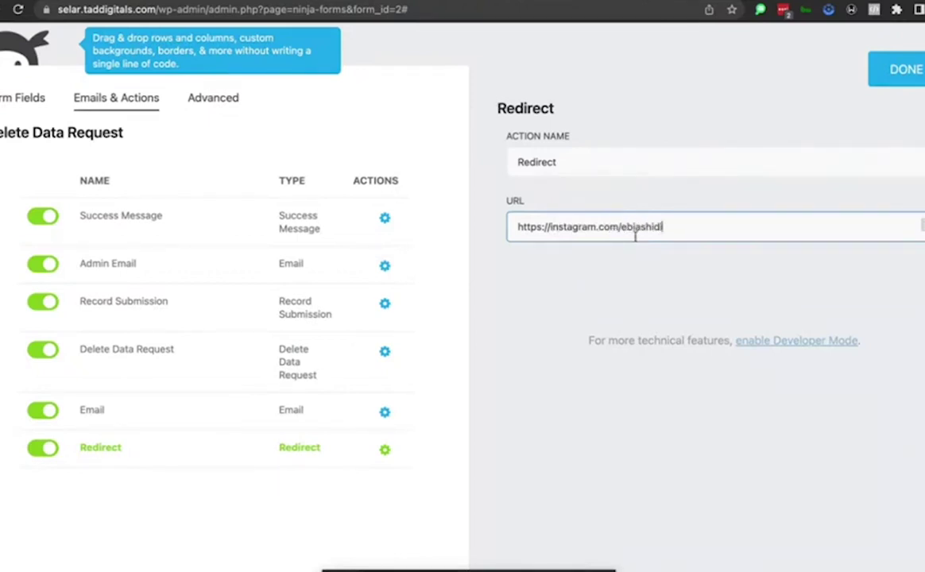
pyautogui.write('i')
pyautogui.click(907, 76)
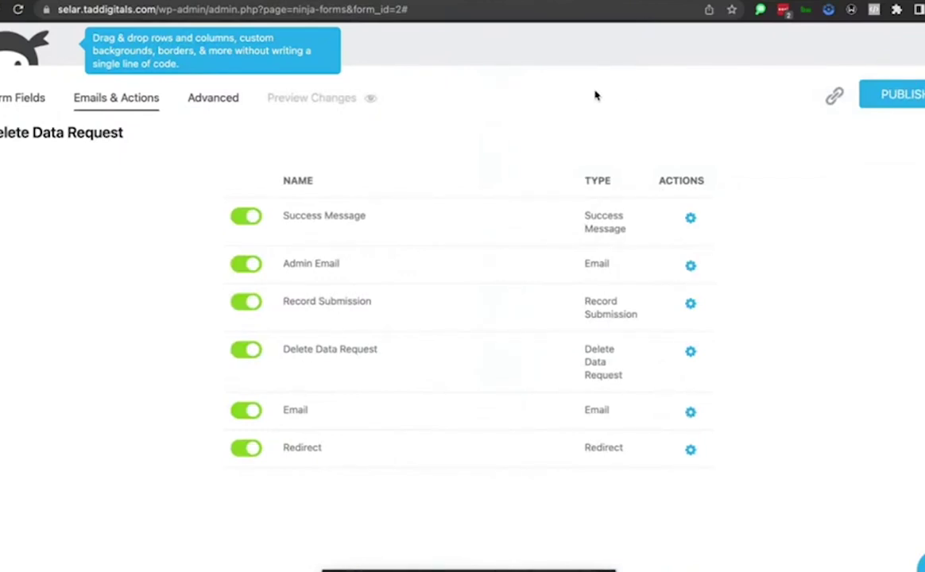
pyautogui.click(888, 94)
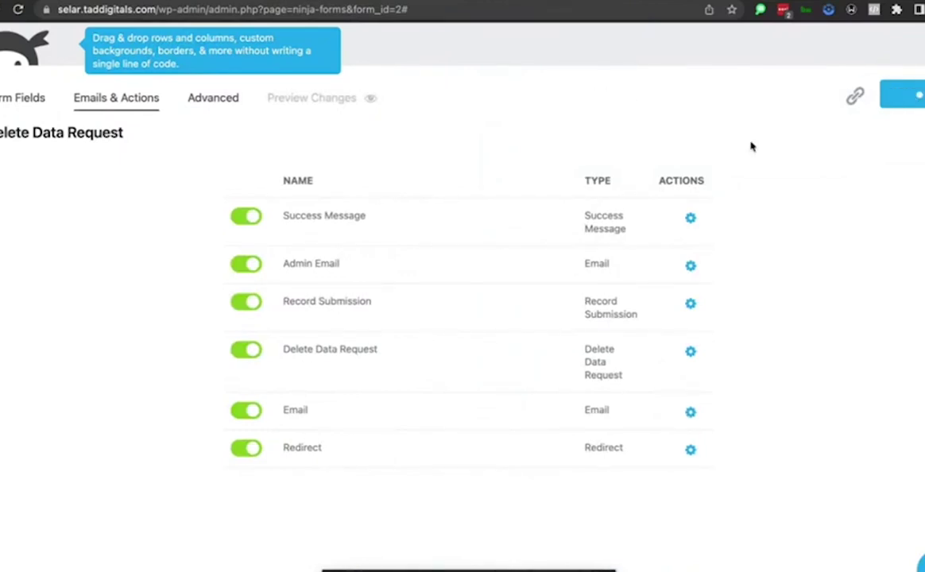
# Turn off the form title display in the form's advanced display settings and close those settings.
pyautogui.click(211, 104)
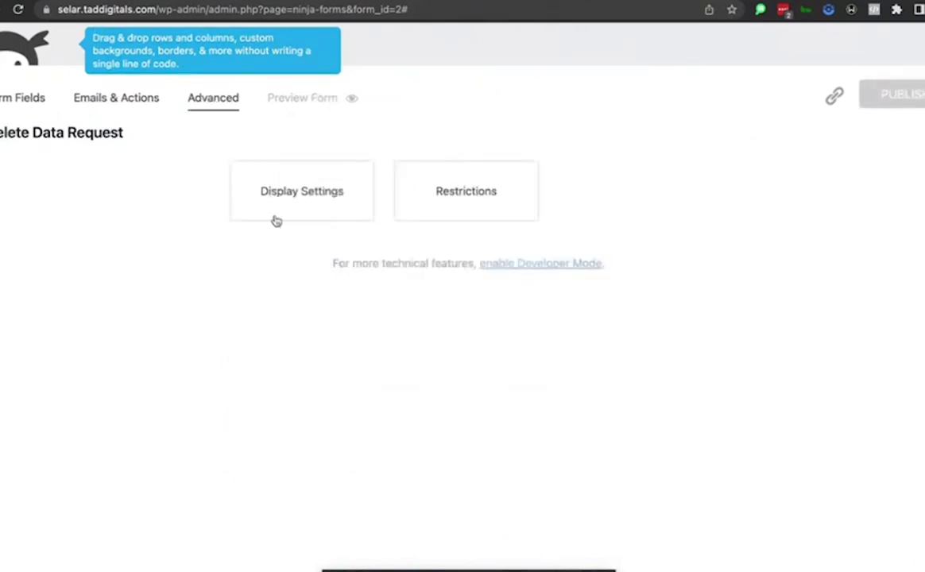
pyautogui.click(335, 200)
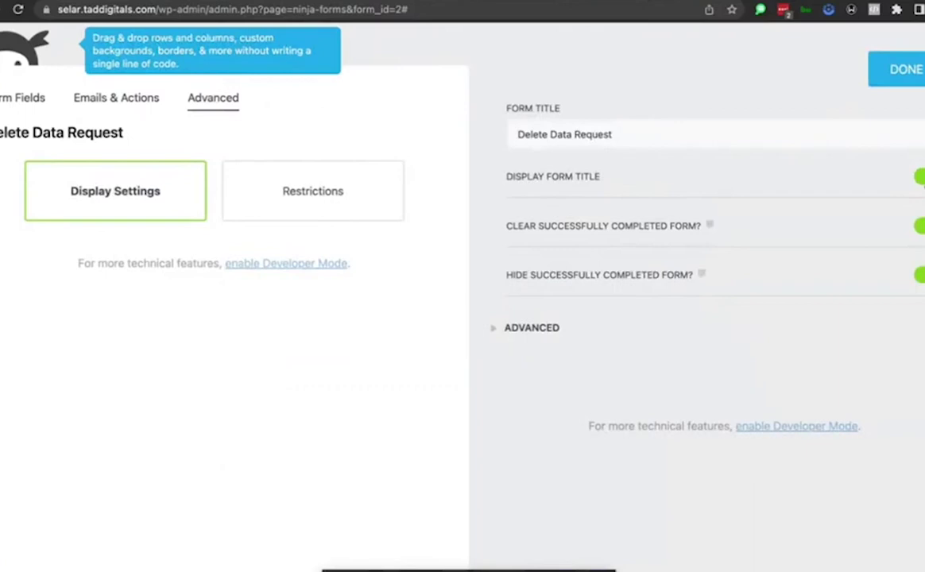
pyautogui.click(920, 183)
pyautogui.click(920, 228)
pyautogui.click(915, 228)
pyautogui.click(894, 73)
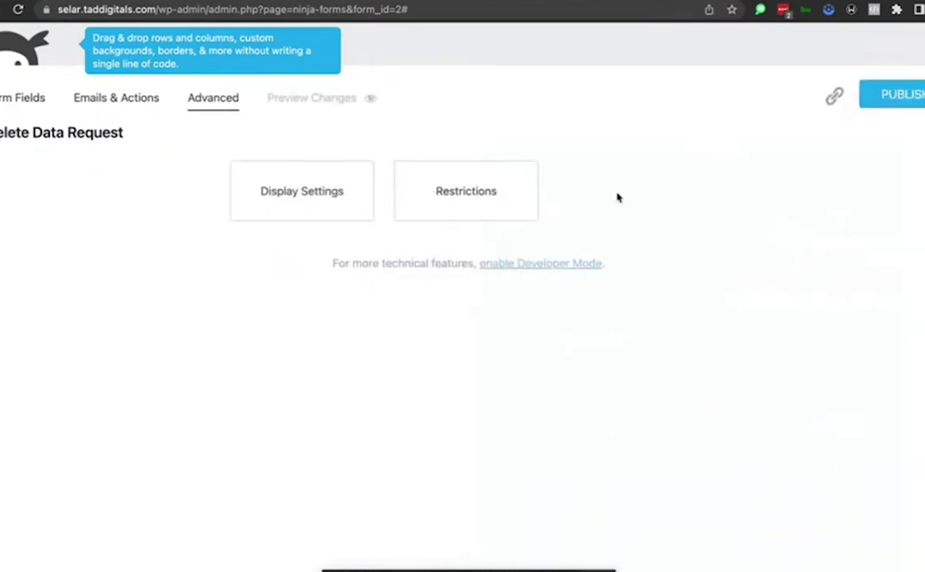
# Set the Unique Field restriction of the form to Email.
pyautogui.click(446, 213)
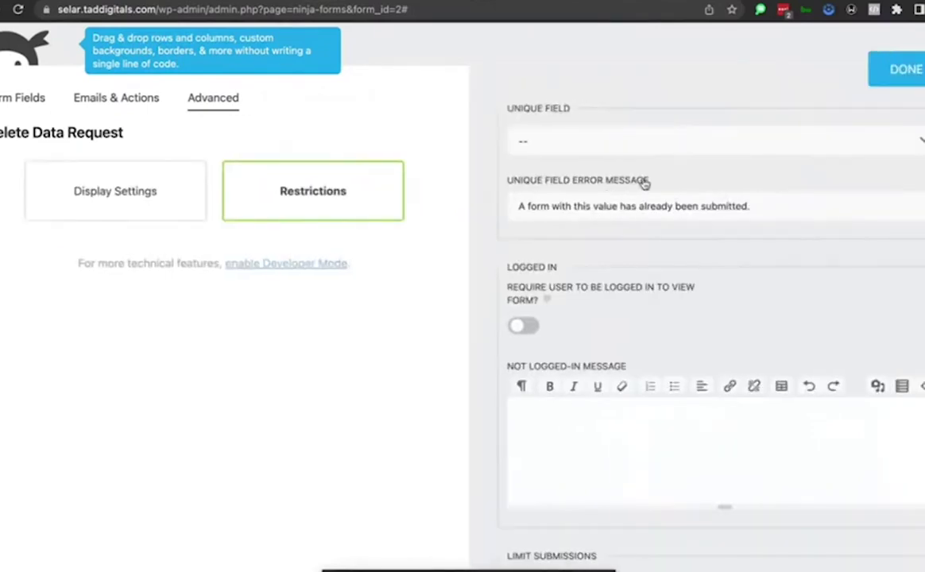
pyautogui.click(612, 143)
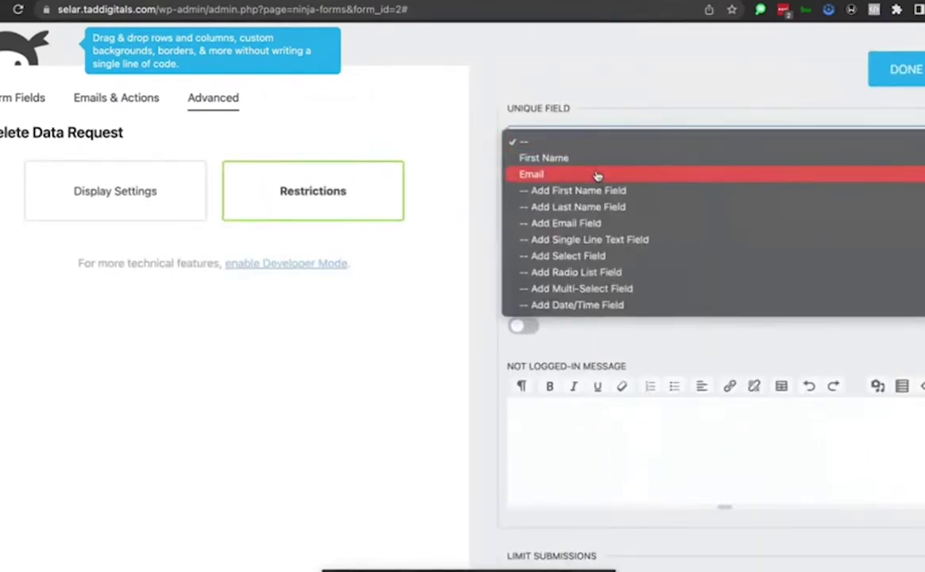
pyautogui.click(597, 176)
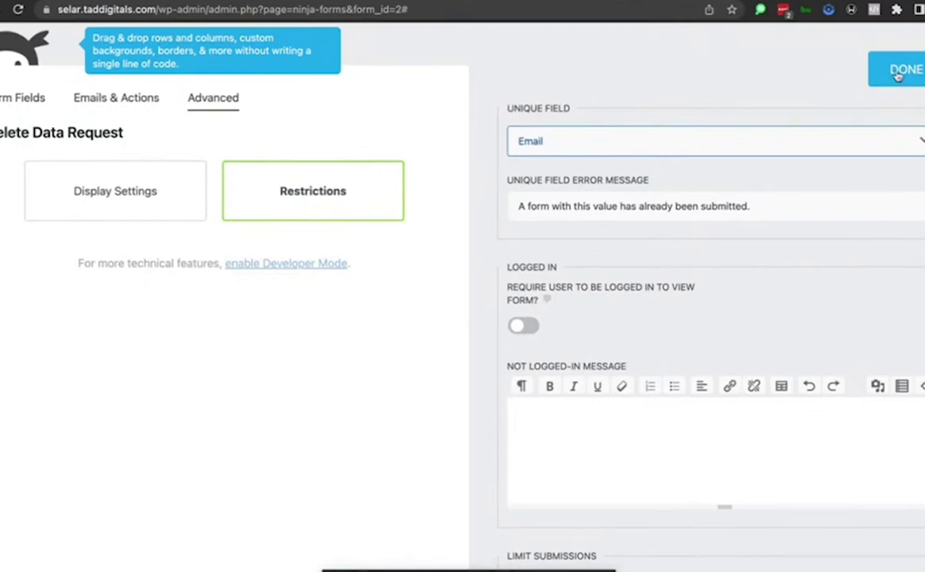
# Change "value" to "email address" in the unique field error message, replace its final period with "already", and publish the form.
pyautogui.doubleClick(605, 207)
pyautogui.write('email address')
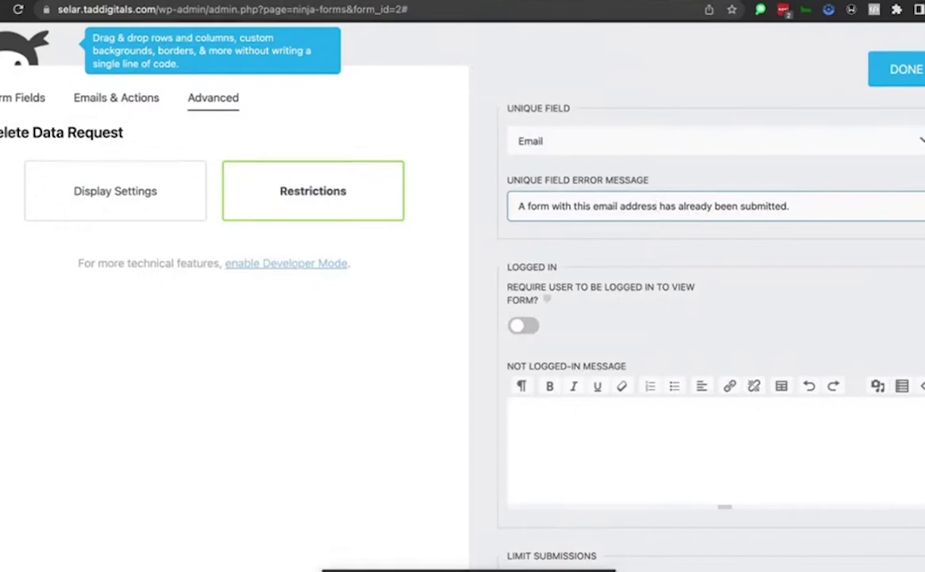
pyautogui.click(804, 205)
pyautogui.press('BackSpace')
pyautogui.write('already')
pyautogui.click(898, 68)
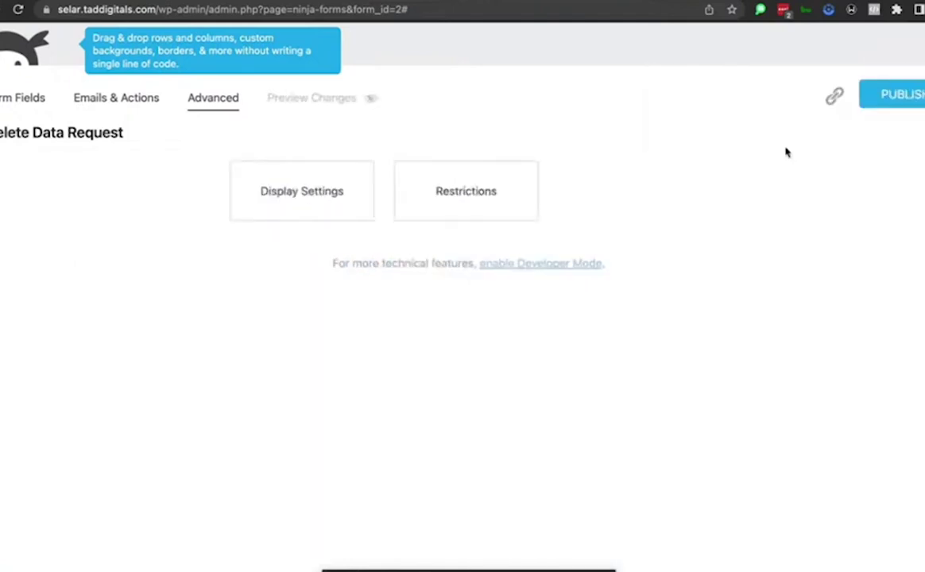
pyautogui.click(912, 98)
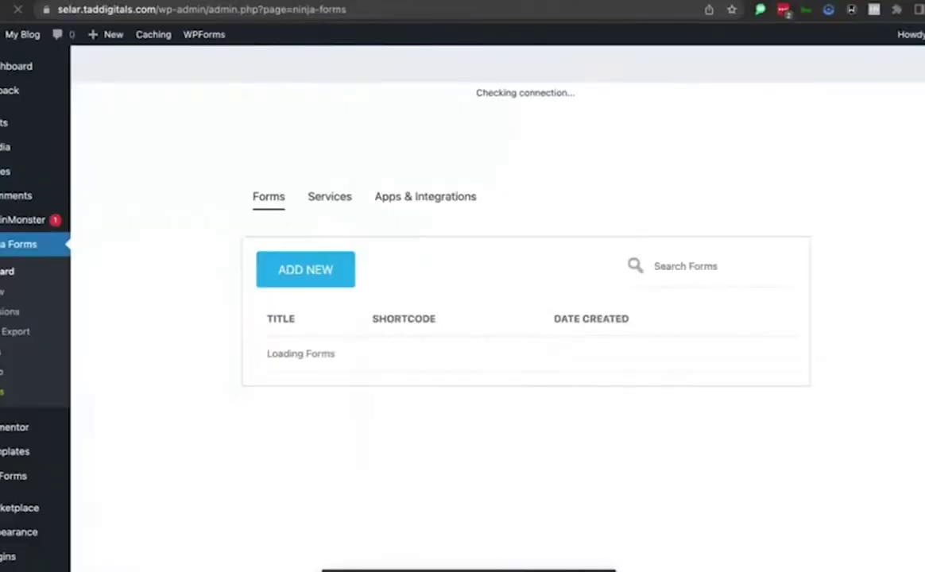
# Switch to StreamYard to check the private chat and the comments, and return to the Ninja Forms dashboard.
pyautogui.hotkey('ctrl', 'Tab')
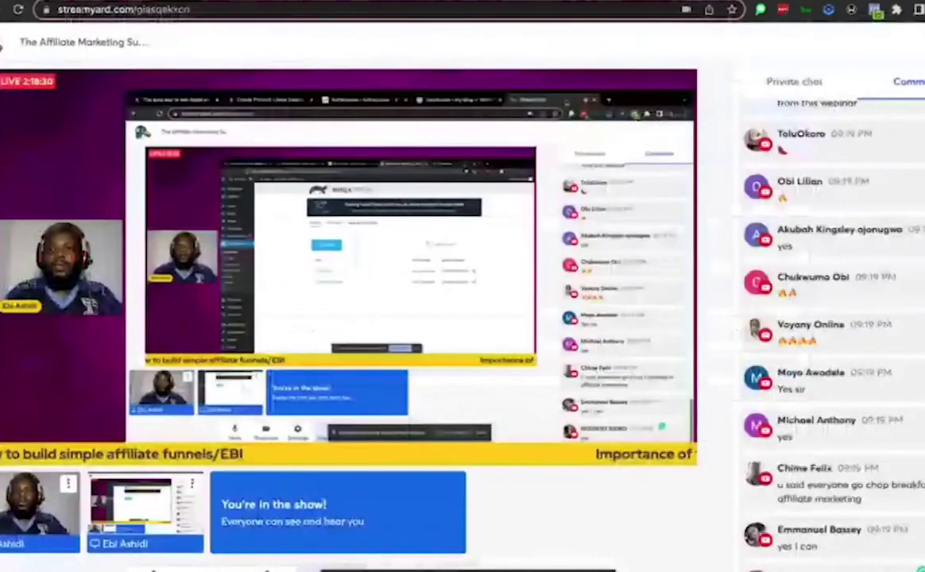
pyautogui.click(811, 85)
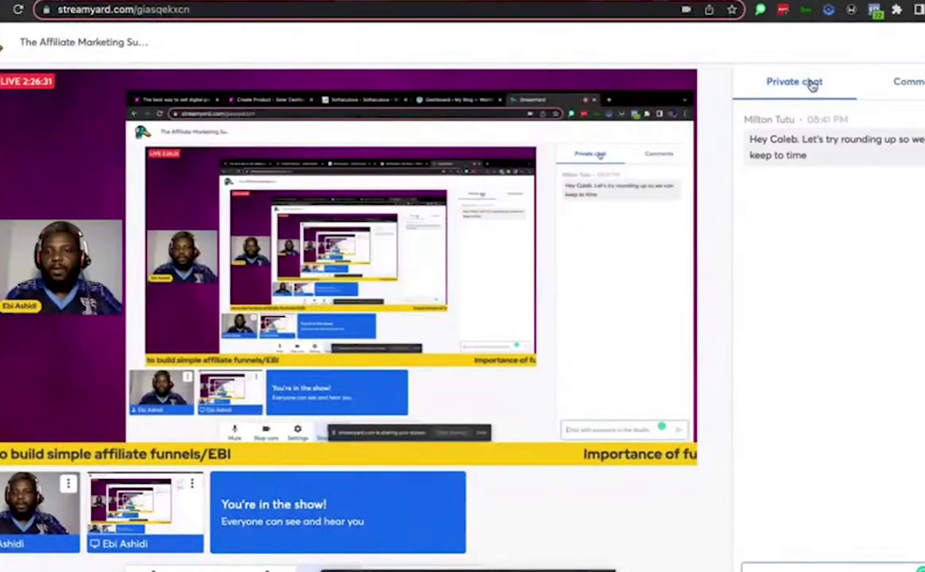
pyautogui.click(903, 82)
pyautogui.hotkey('ctrl', 'shift', 'Tab')
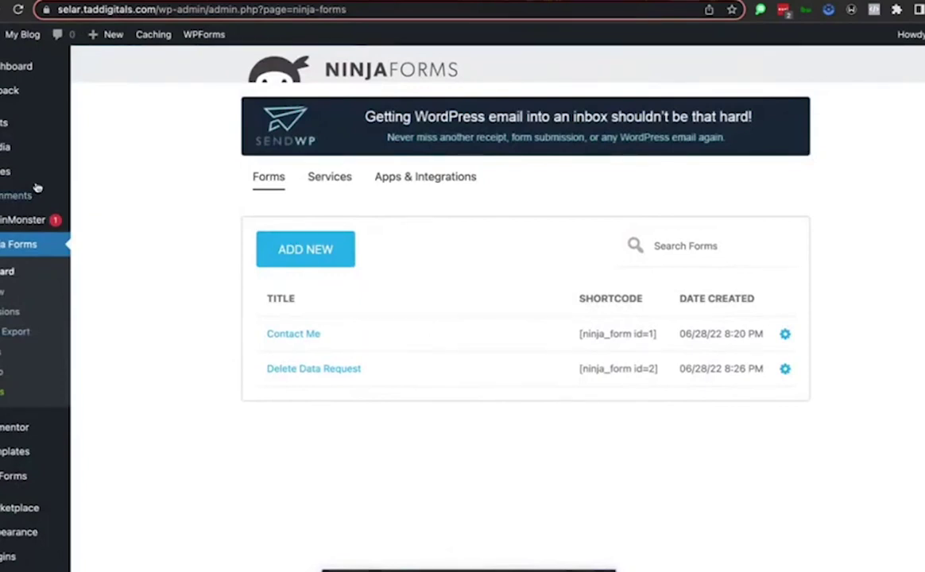
# Create a new WordPress page, dismiss the block editor welcome guide and title the page "Selar 1".
pyautogui.moveTo(24, 172)
pyautogui.click(106, 195)
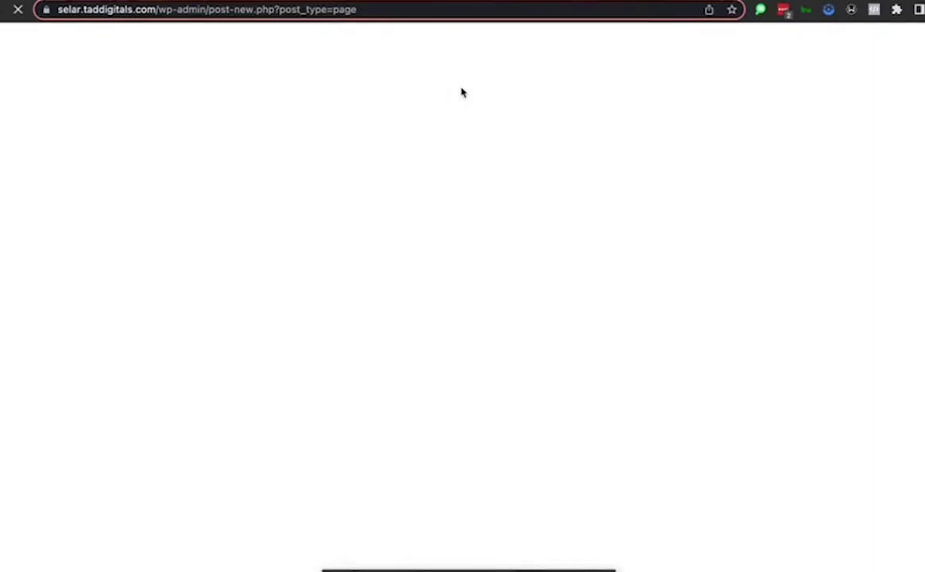
pyautogui.click(660, 3)
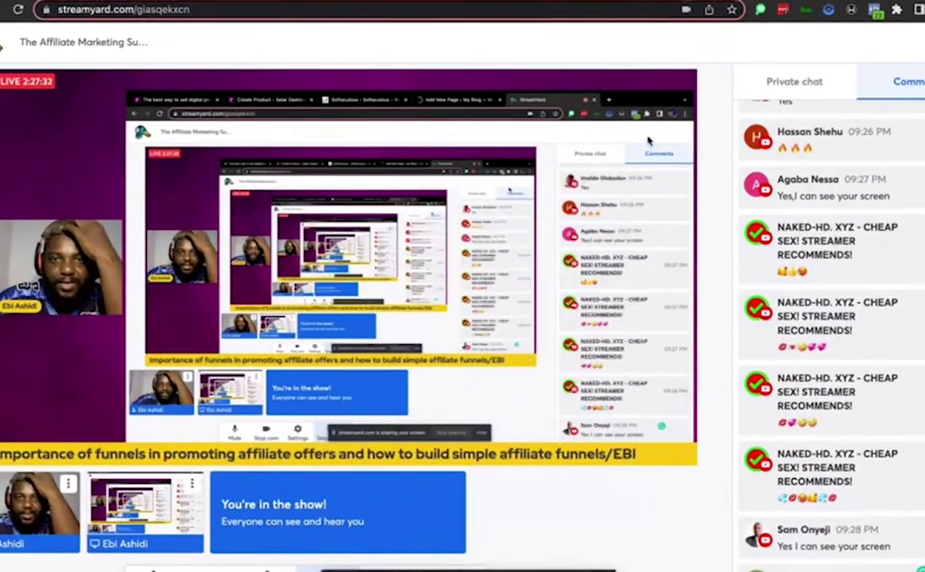
pyautogui.click(586, 1)
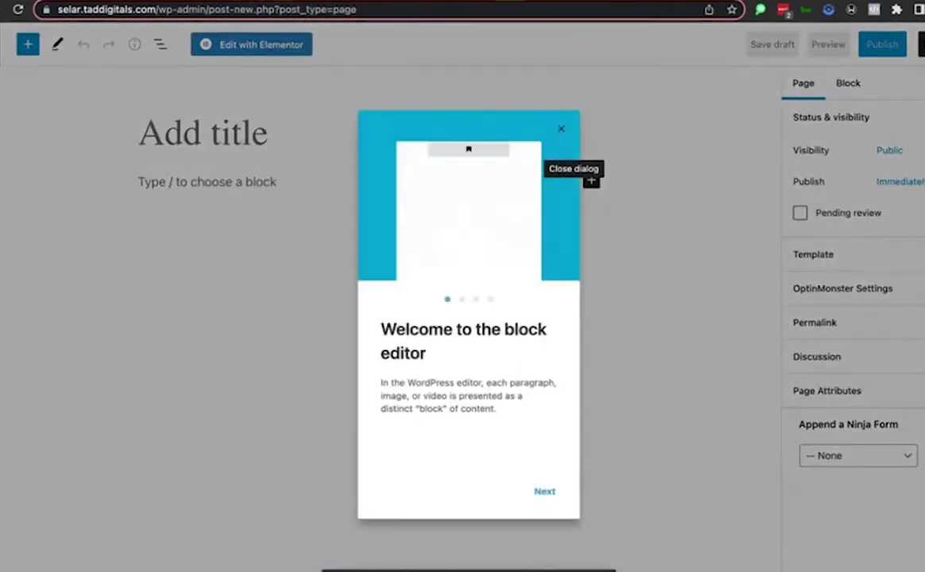
pyautogui.click(561, 130)
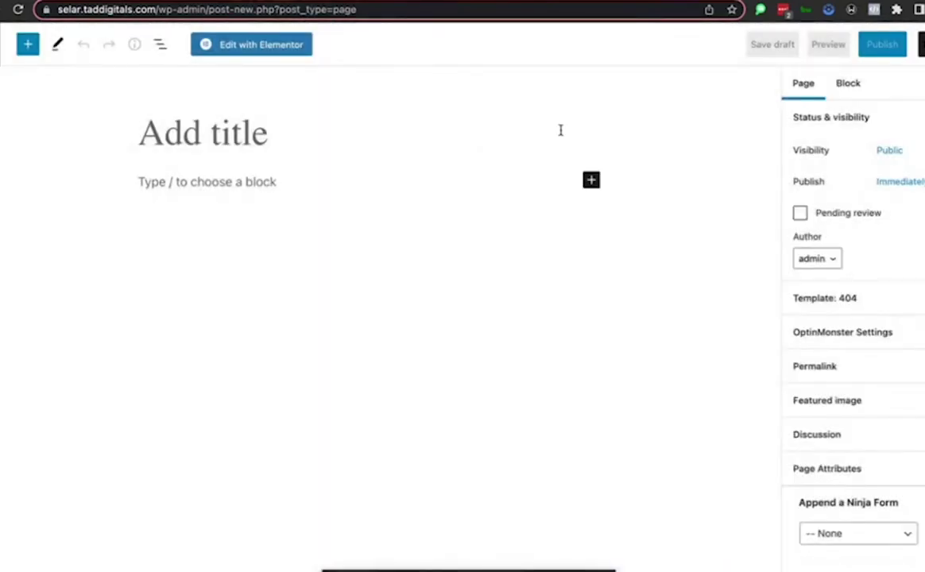
pyautogui.click(264, 119)
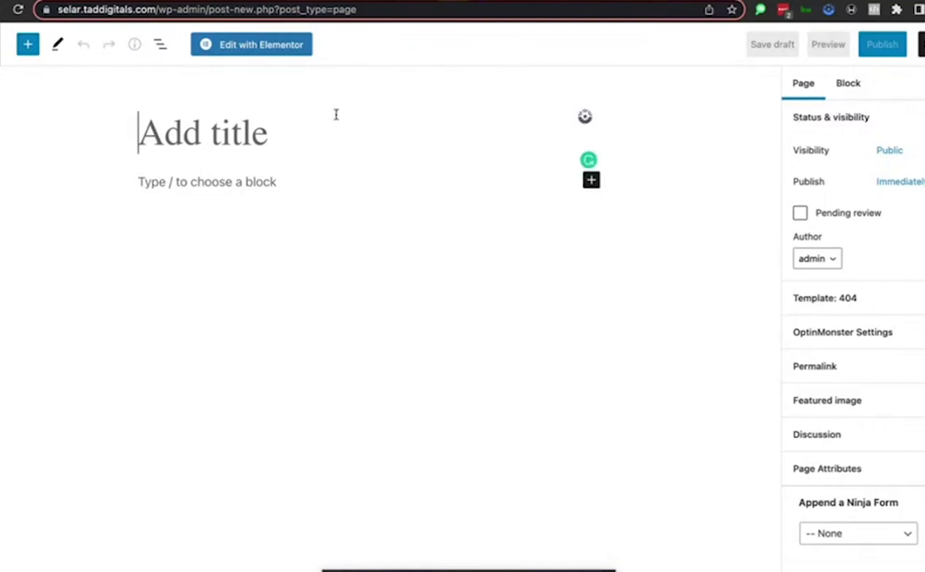
pyautogui.write('Selar 1')
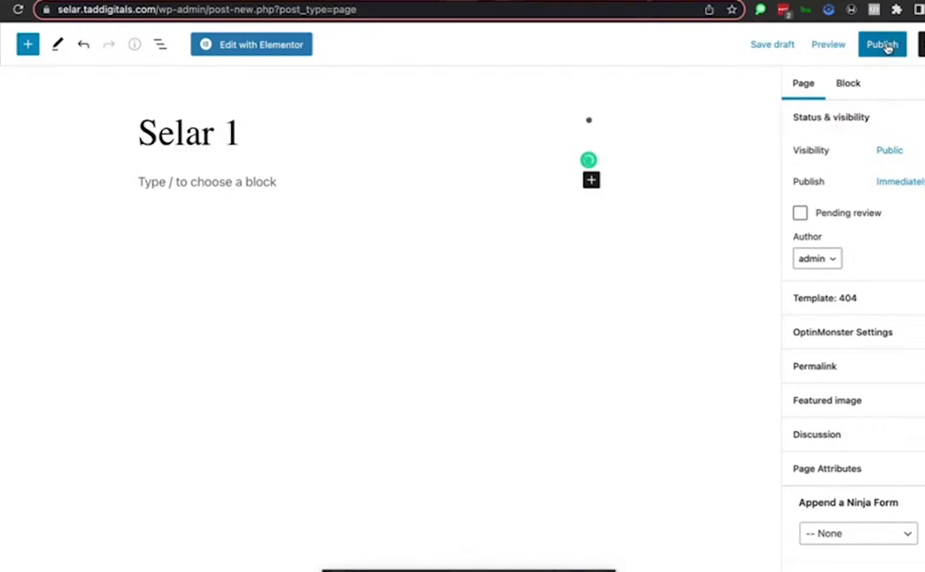
# Publish the "Selar 1" page and open it for editing in Elementor.
pyautogui.click(885, 46)
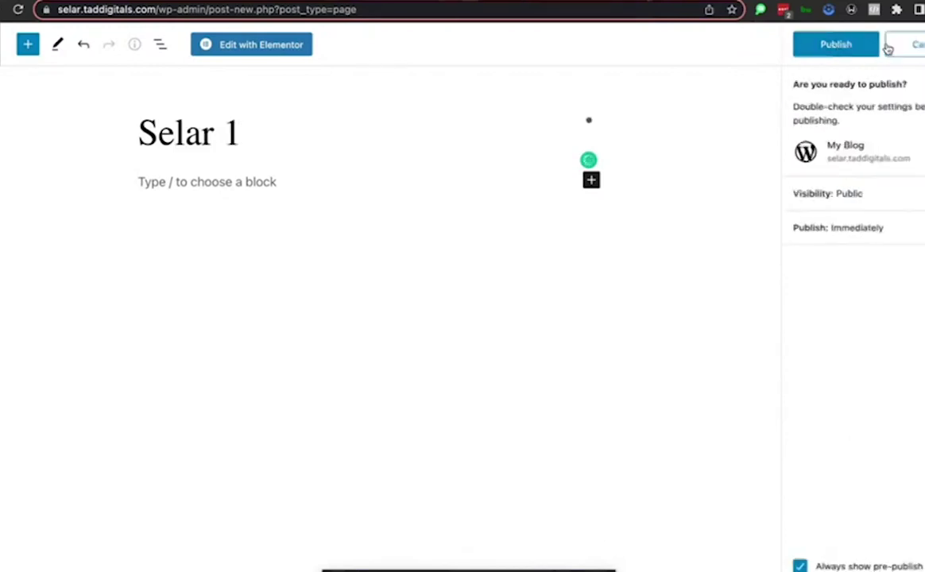
pyautogui.click(840, 46)
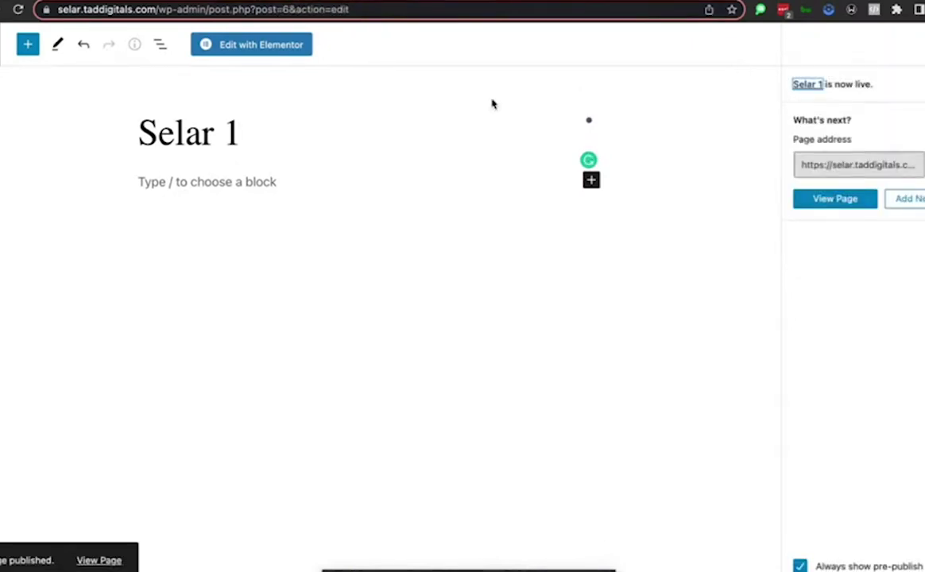
pyautogui.press('Escape')
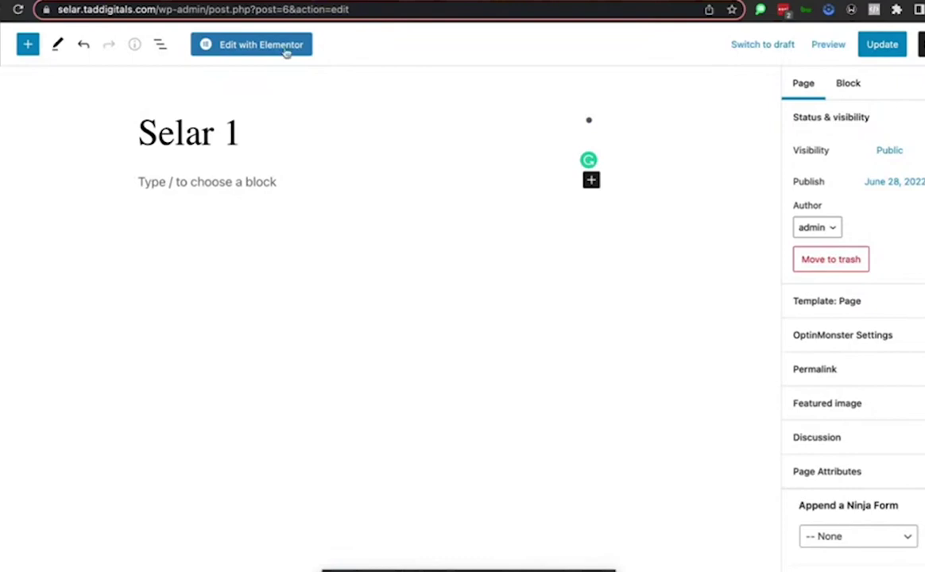
pyautogui.click(250, 52)
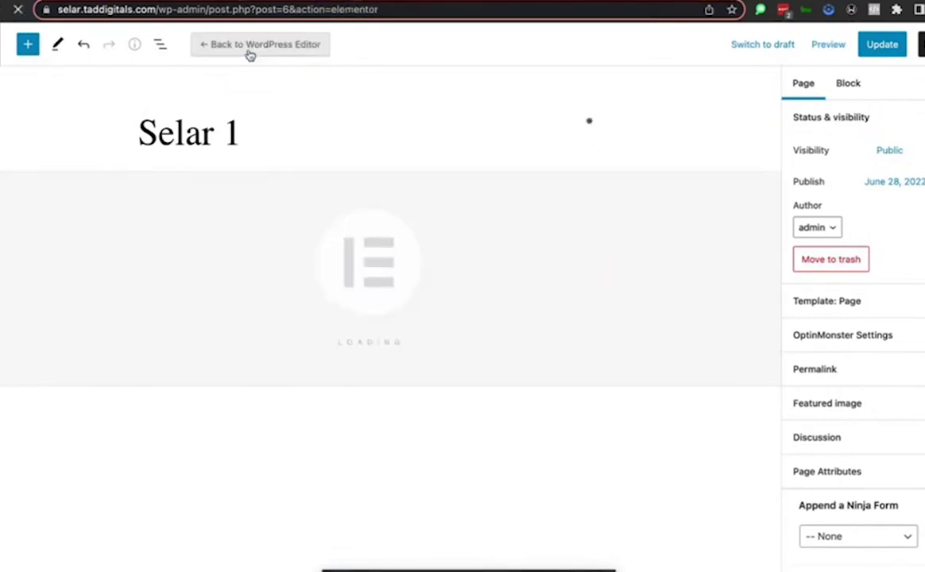